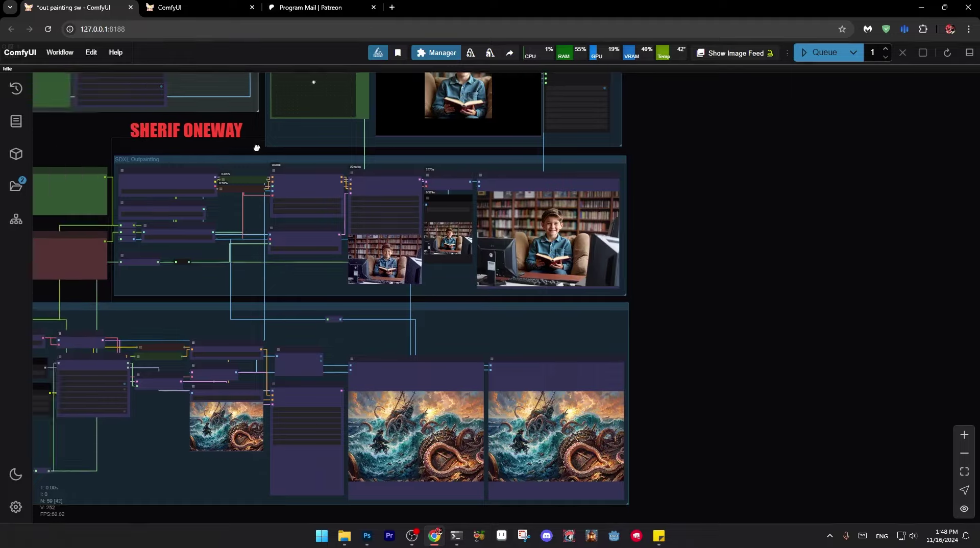
Examine the outpainting workflow's overall layout and the nodes in its Reposition & Scale Image group.
{"action": "scroll", "coordinate": [557, 241], "scroll_direction": "down", "scroll_amount": 3}
{"action": "scroll", "coordinate": [357, 208], "scroll_direction": "up", "scroll_amount": 1}
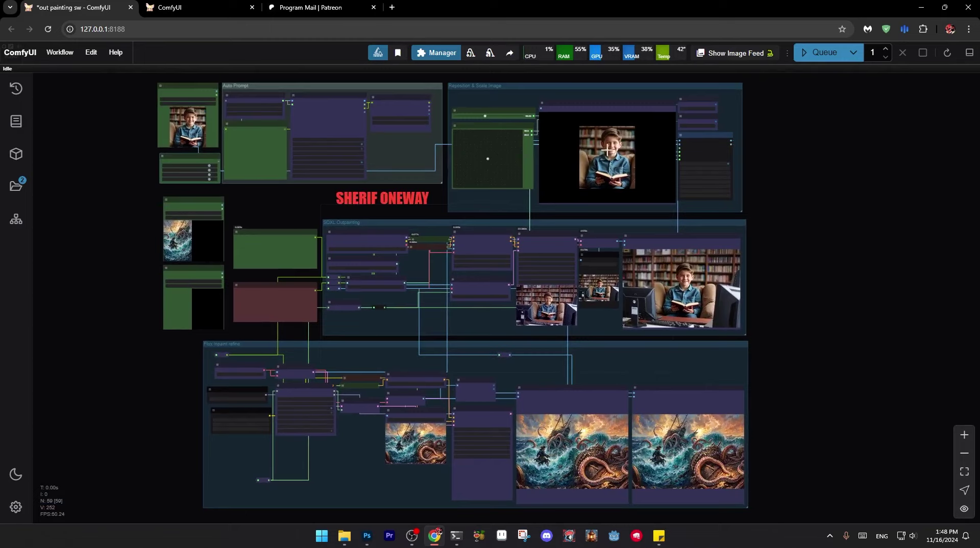
{"action": "scroll", "coordinate": [579, 120], "scroll_direction": "up", "scroll_amount": 5}
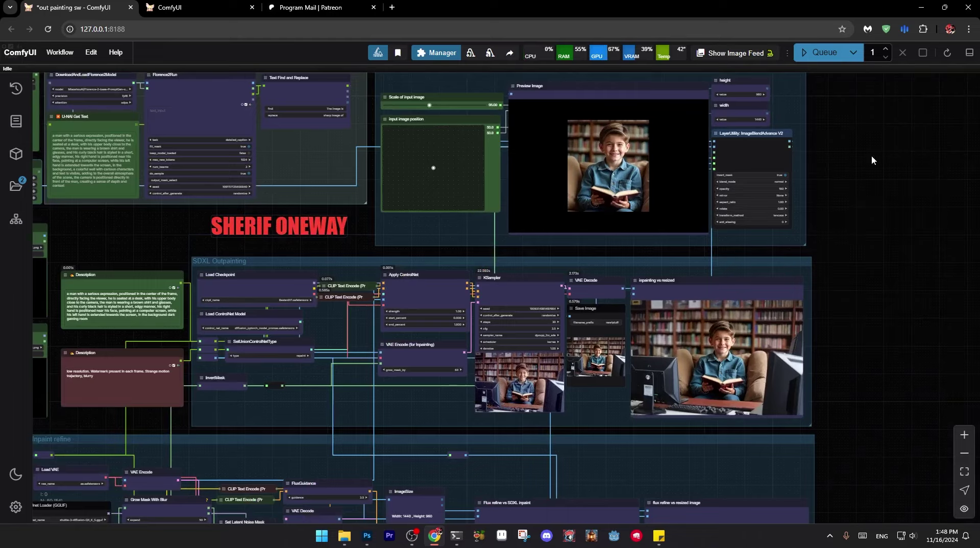
{"action": "left_click_drag", "start_coordinate": [872, 160], "coordinate": [891, 233]}
{"action": "scroll", "coordinate": [891, 233], "scroll_direction": "up", "scroll_amount": 2}
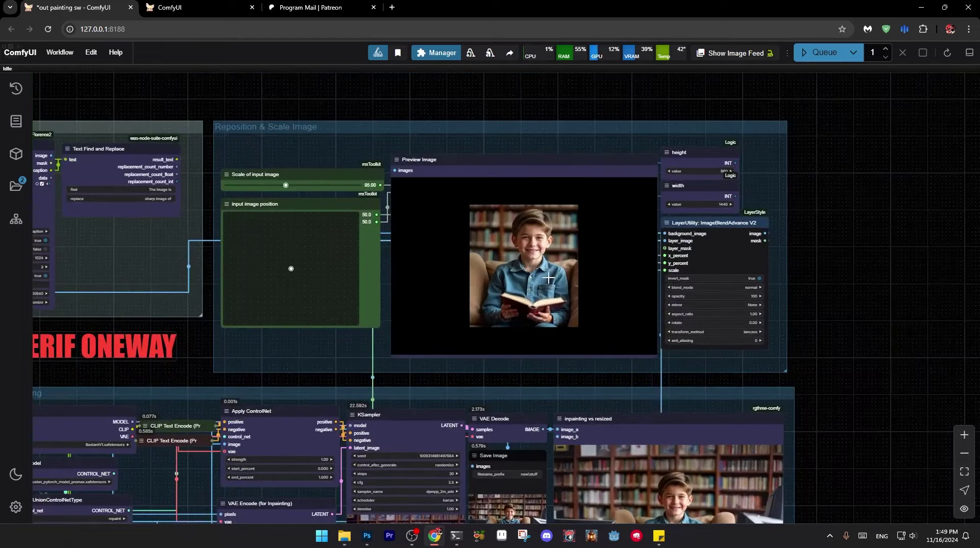
{"action": "left_click_drag", "start_coordinate": [204, 385], "coordinate": [287, 354]}
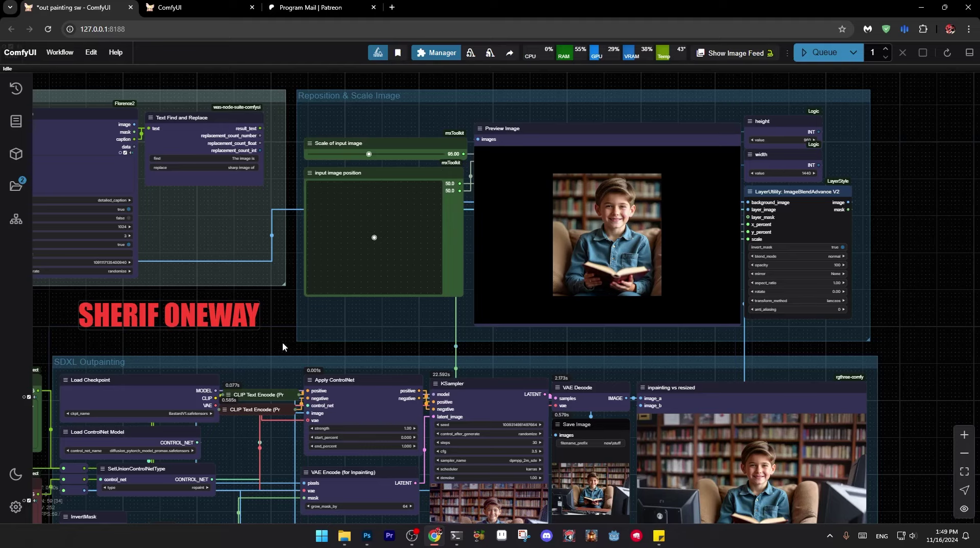
{"action": "left_click_drag", "start_coordinate": [283, 347], "coordinate": [362, 335]}
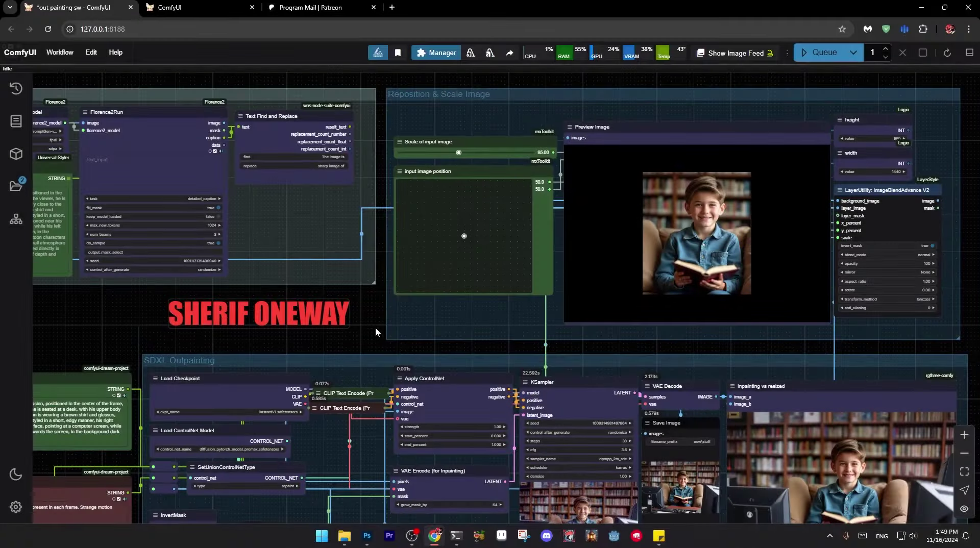
Examine the whole node graph and the SDXL Outpainting group, from Load Checkpoint to the image comparison node.
{"action": "scroll", "coordinate": [379, 338], "scroll_direction": "down", "scroll_amount": 5}
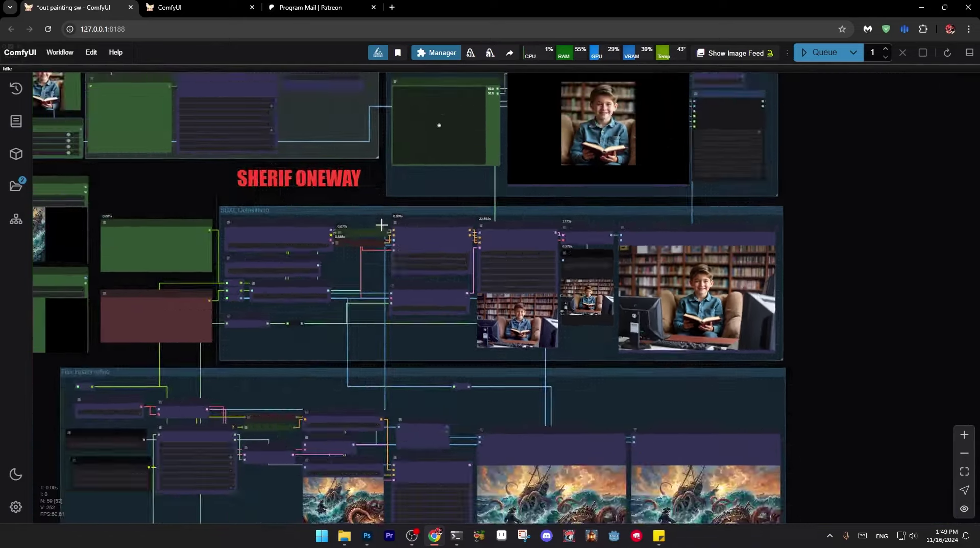
{"action": "scroll", "coordinate": [418, 268], "scroll_direction": "down", "scroll_amount": 5}
{"action": "scroll", "coordinate": [322, 232], "scroll_direction": "up", "scroll_amount": 3}
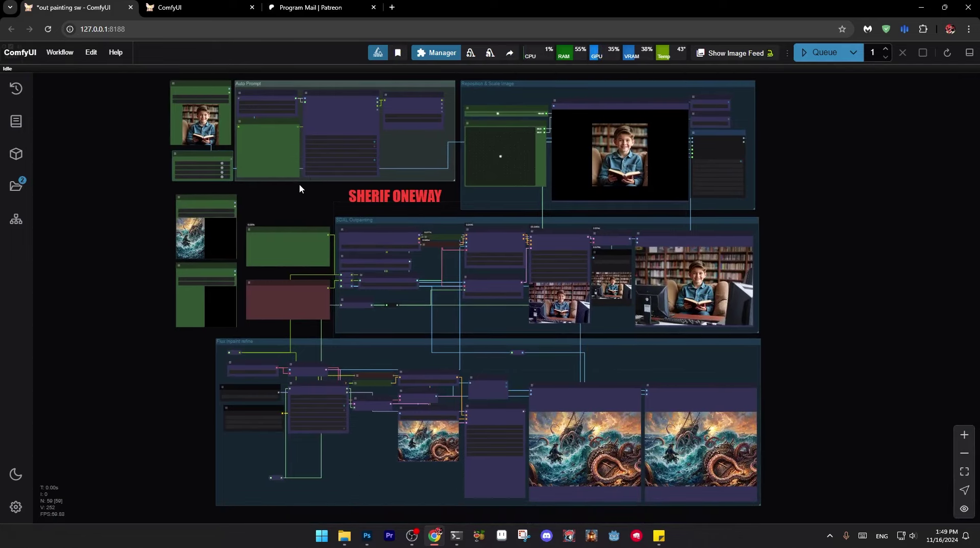
{"action": "scroll", "coordinate": [300, 194], "scroll_direction": "up", "scroll_amount": 5}
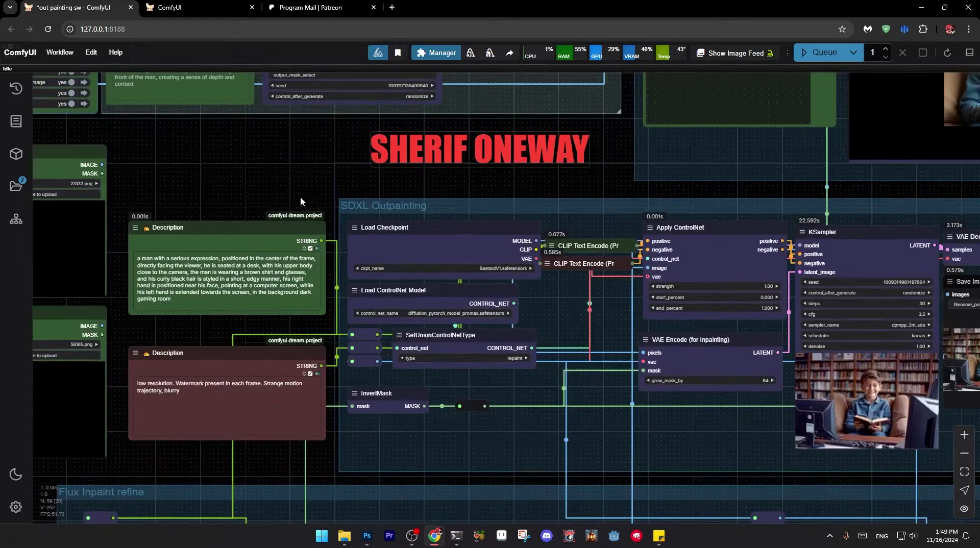
{"action": "left_click_drag", "start_coordinate": [300, 197], "coordinate": [198, 179]}
{"action": "scroll", "coordinate": [233, 185], "scroll_direction": "down", "scroll_amount": 1}
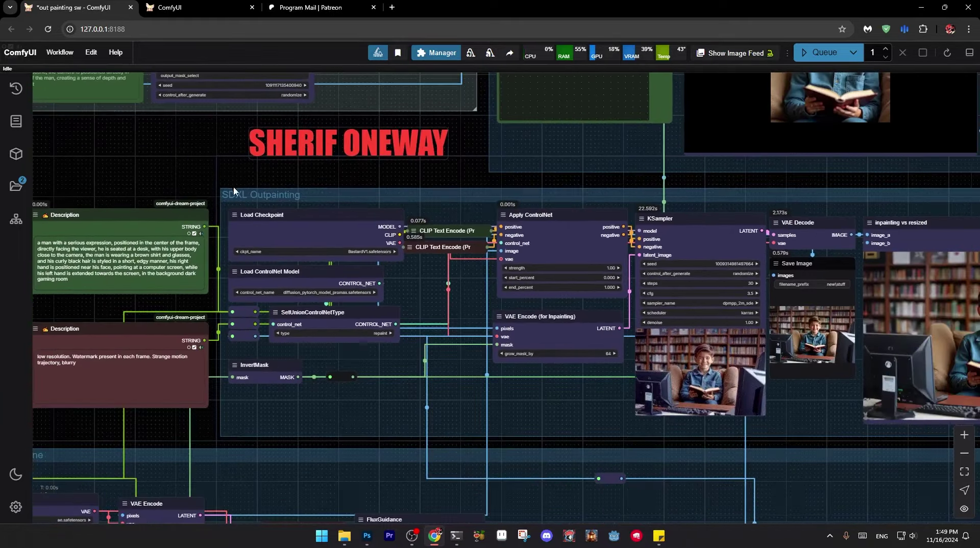
{"action": "left_click_drag", "start_coordinate": [380, 182], "coordinate": [232, 178]}
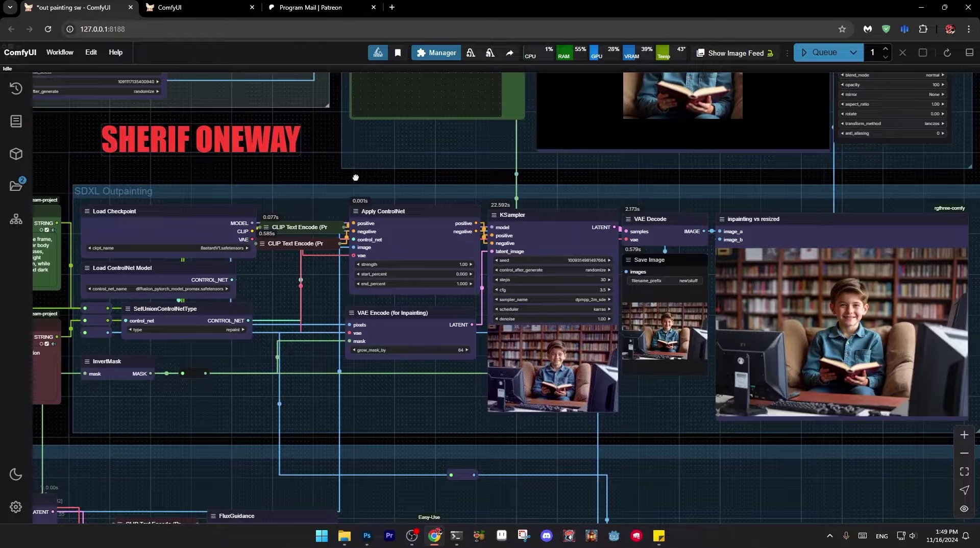
{"action": "left_click_drag", "start_coordinate": [355, 178], "coordinate": [337, 212]}
Bypass the Auto Prompt and Reposition & Scale Image groups and move the two Load Image nodes slightly down.
{"action": "scroll", "coordinate": [302, 163], "scroll_direction": "up", "scroll_amount": 1}
{"action": "left_click", "coordinate": [334, 193]}
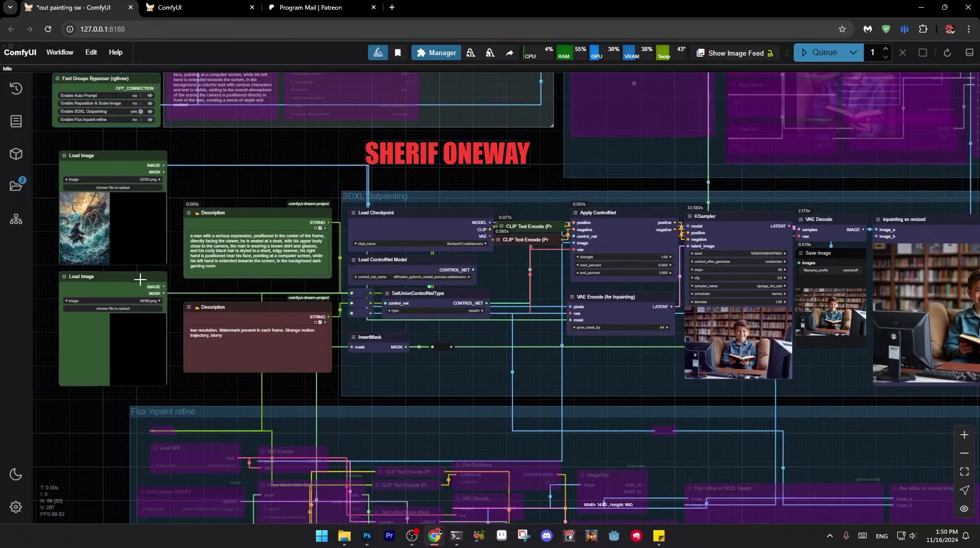
{"action": "left_click_drag", "start_coordinate": [131, 194], "coordinate": [135, 215]}
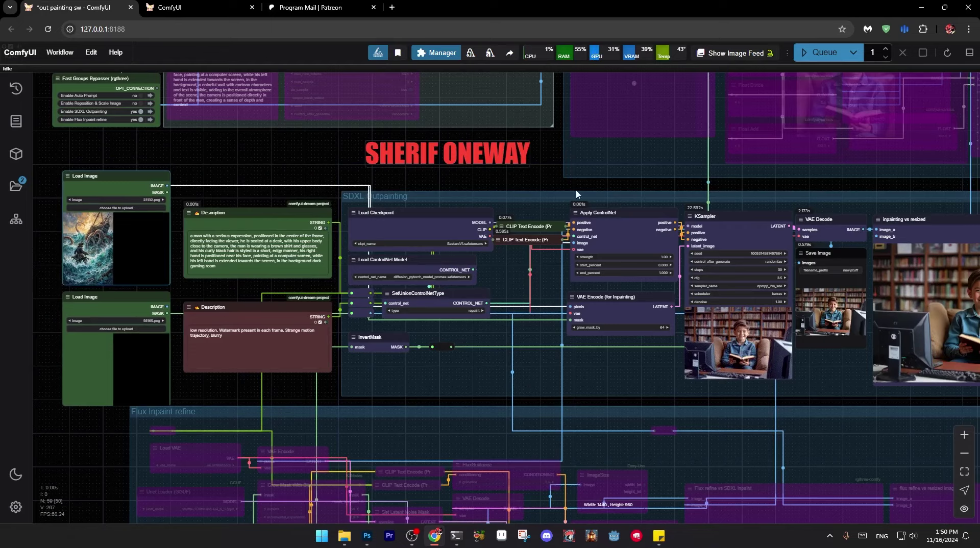
Examine the connections from the Load Image nodes through the SDXL Outpainting nodes to the KSampler and comparison output.
{"action": "left_click_drag", "start_coordinate": [575, 189], "coordinate": [429, 190]}
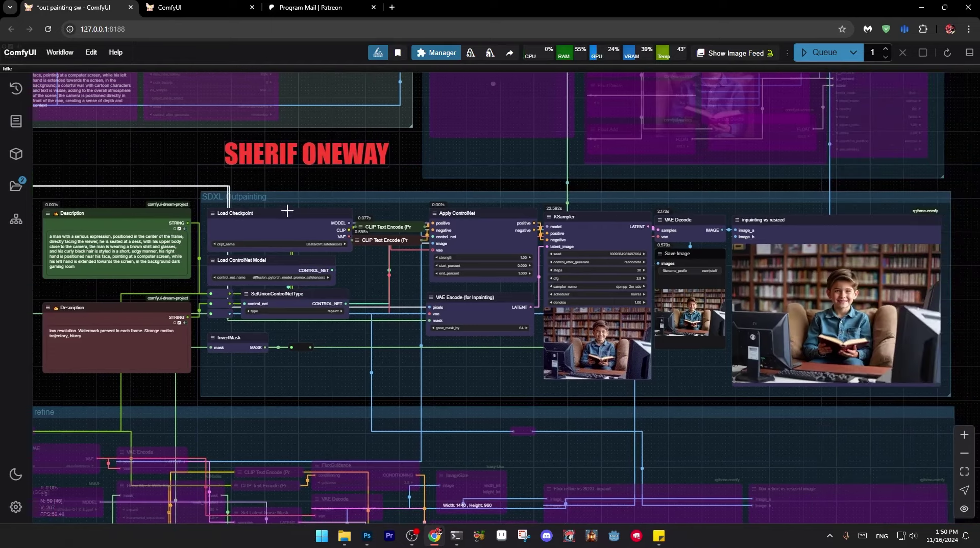
{"action": "scroll", "coordinate": [536, 194], "scroll_direction": "down", "scroll_amount": 3}
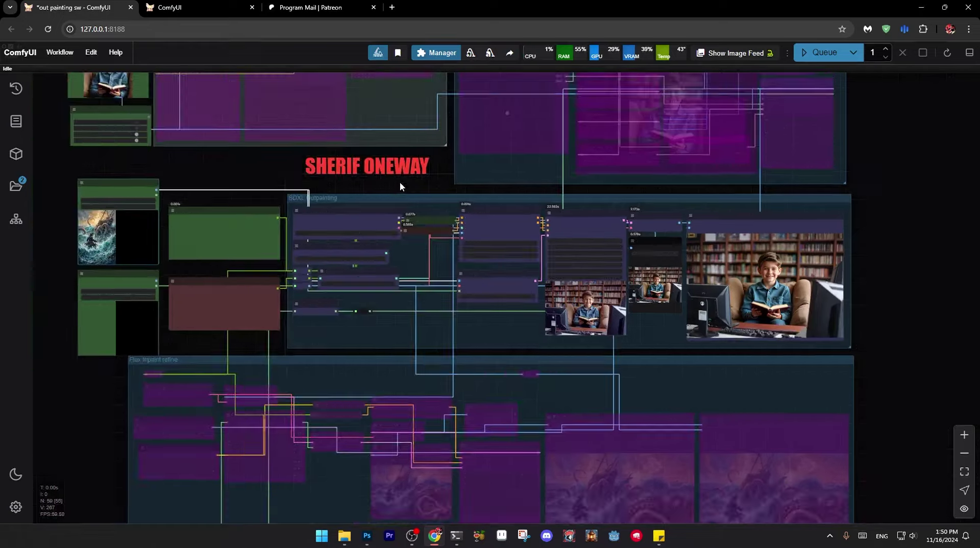
{"action": "left_click_drag", "start_coordinate": [399, 182], "coordinate": [399, 237]}
{"action": "scroll", "coordinate": [332, 201], "scroll_direction": "up", "scroll_amount": 5}
{"action": "left_click_drag", "start_coordinate": [340, 243], "coordinate": [363, 140]}
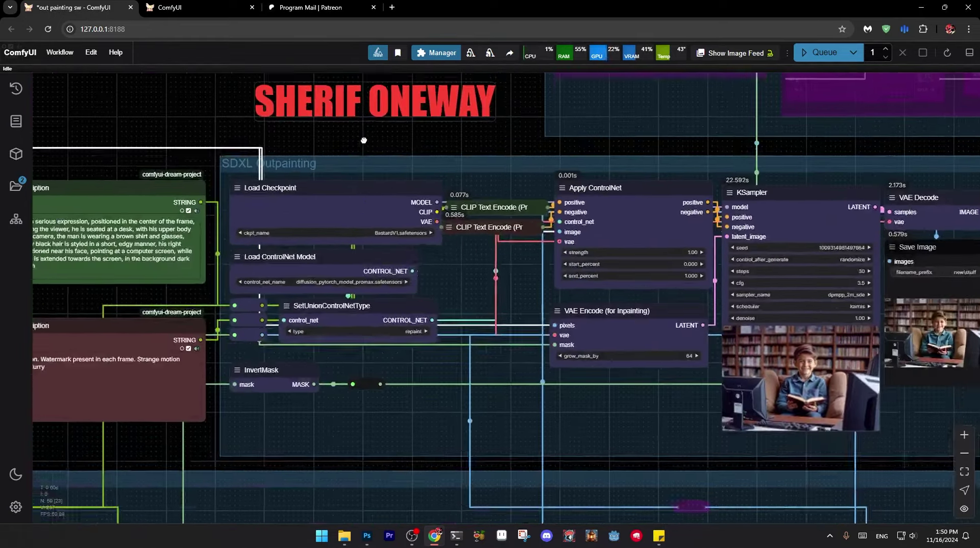
{"action": "scroll", "coordinate": [344, 148], "scroll_direction": "down", "scroll_amount": 1}
{"action": "scroll", "coordinate": [368, 153], "scroll_direction": "left", "scroll_amount": 5}
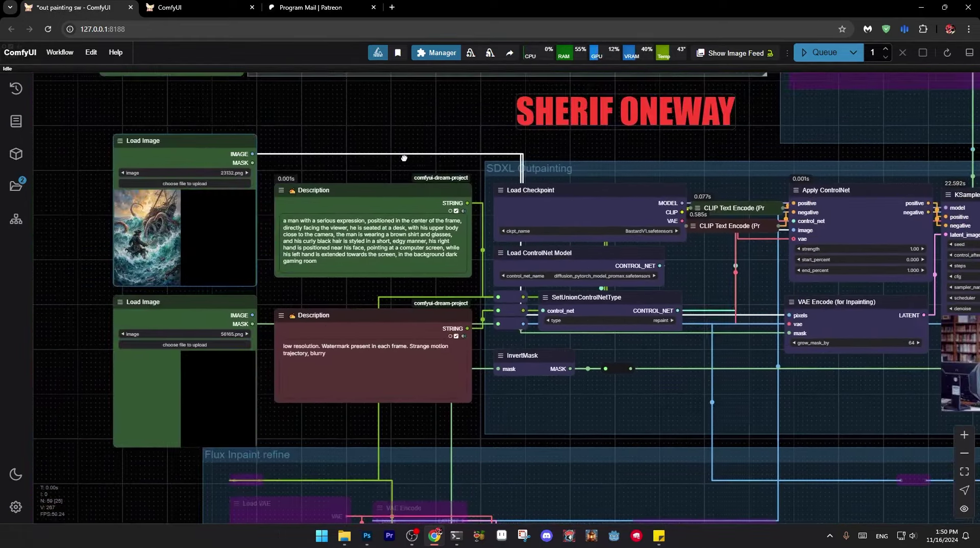
{"action": "scroll", "coordinate": [489, 158], "scroll_direction": "right", "scroll_amount": 7}
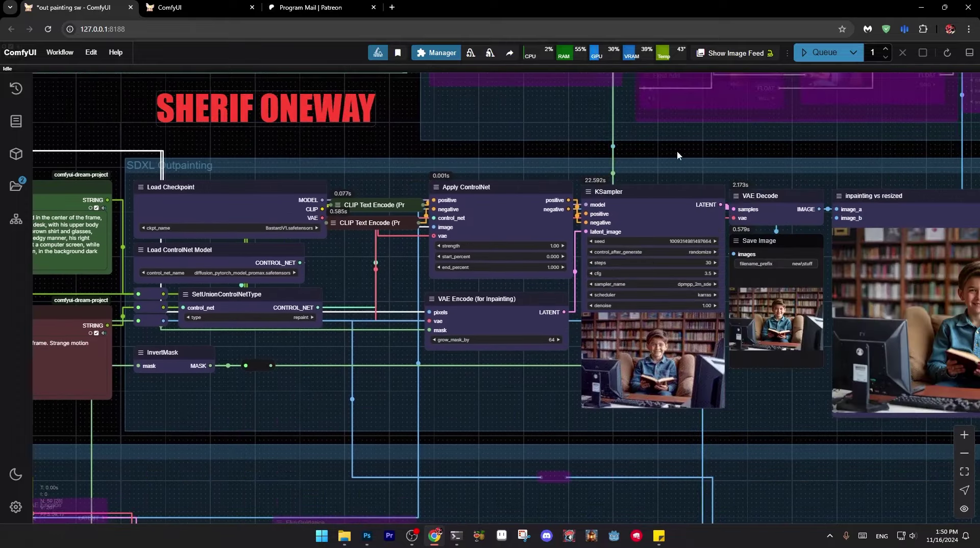
{"action": "scroll", "coordinate": [686, 320], "scroll_direction": "right", "scroll_amount": 4}
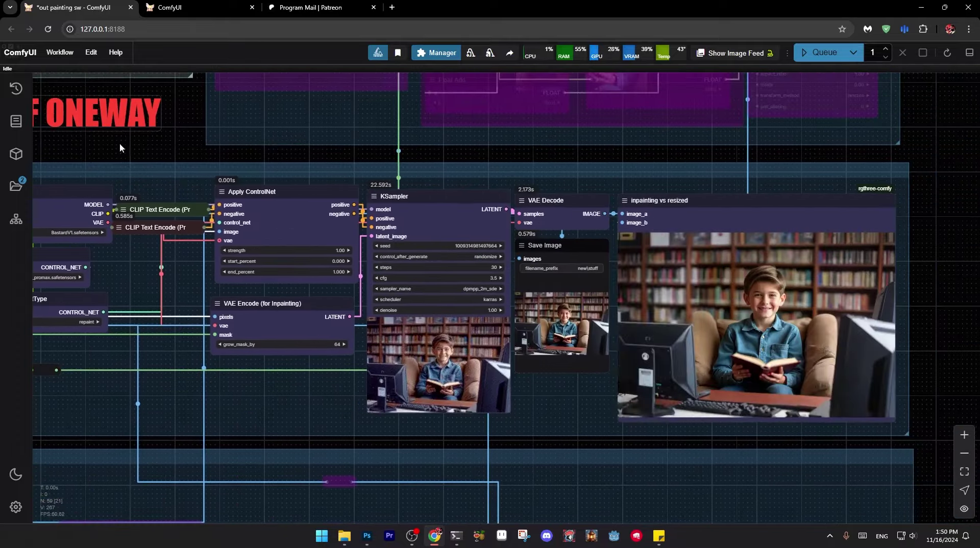
Examine the pirate painting and the mask image in the two Load Image nodes close up.
{"action": "scroll", "coordinate": [377, 206], "scroll_direction": "left", "scroll_amount": 7}
{"action": "scroll", "coordinate": [377, 206], "scroll_direction": "up", "scroll_amount": 2}
{"action": "scroll", "coordinate": [357, 240], "scroll_direction": "down", "scroll_amount": 1}
{"action": "scroll", "coordinate": [357, 240], "scroll_direction": "left", "scroll_amount": 1}
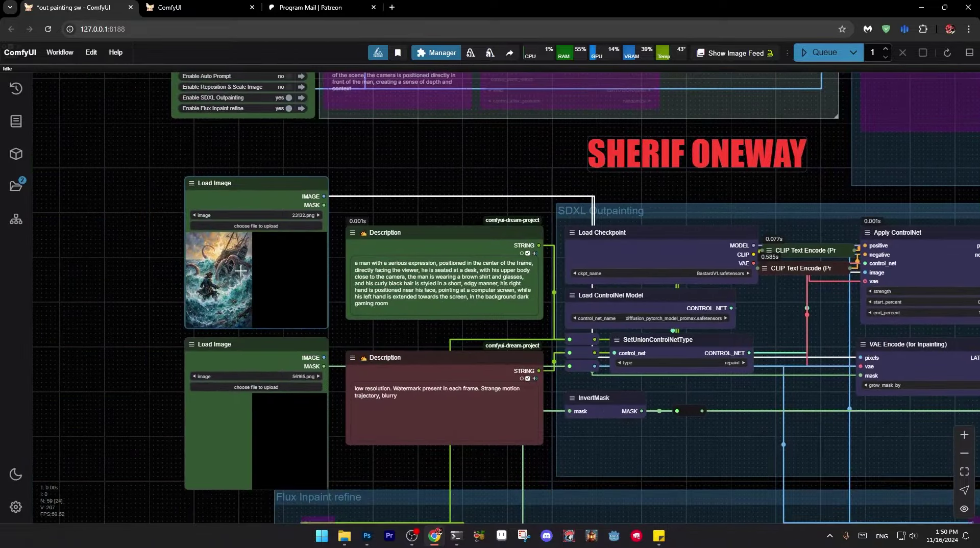
{"action": "scroll", "coordinate": [214, 265], "scroll_direction": "up", "scroll_amount": 1}
{"action": "scroll", "coordinate": [214, 265], "scroll_direction": "up", "scroll_amount": 8}
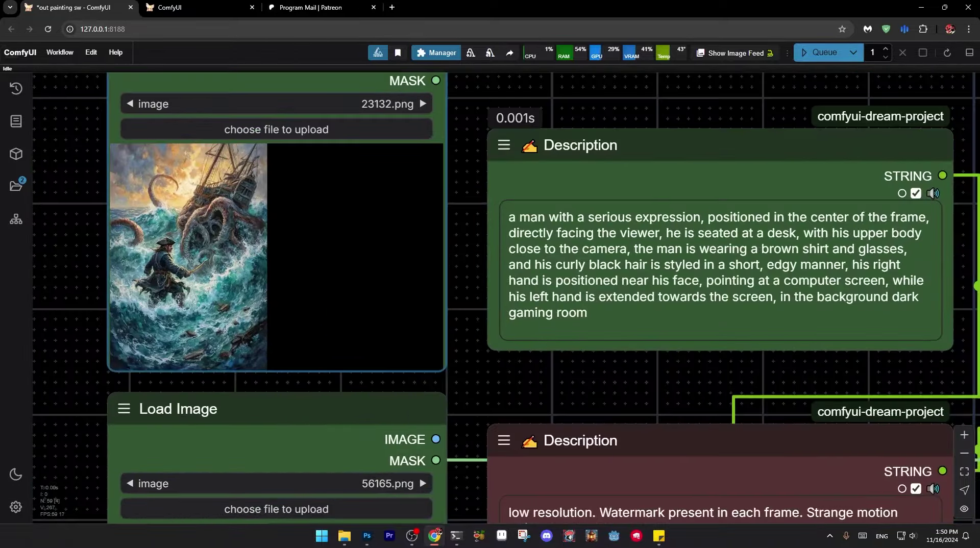
Switch to Photoshop, show the painting on Layer 1 and hide the black mask on Layer 0.
{"action": "left_click", "coordinate": [366, 536]}
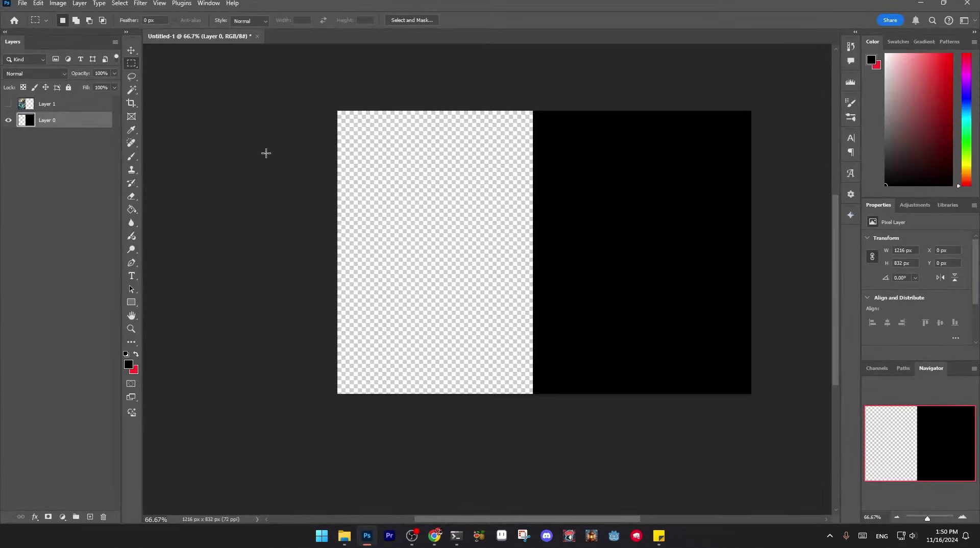
{"action": "left_click", "coordinate": [8, 104]}
{"action": "left_click", "coordinate": [9, 121]}
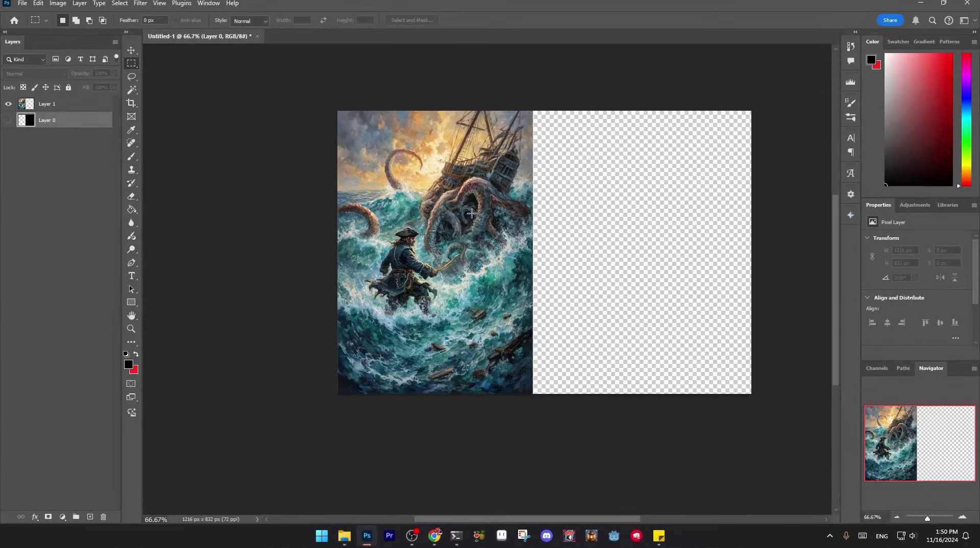
Crop the canvas to the 574 px wide painting and extend its empty area to about 1398 px total width.
{"action": "key", "text": "c"}
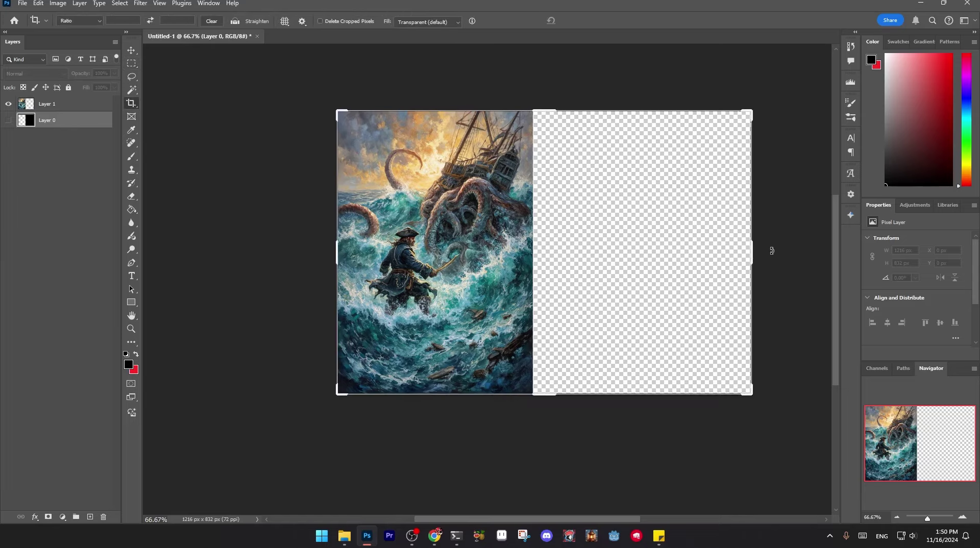
{"action": "left_click_drag", "start_coordinate": [751, 251], "coordinate": [643, 263]}
{"action": "key", "text": "Return"}
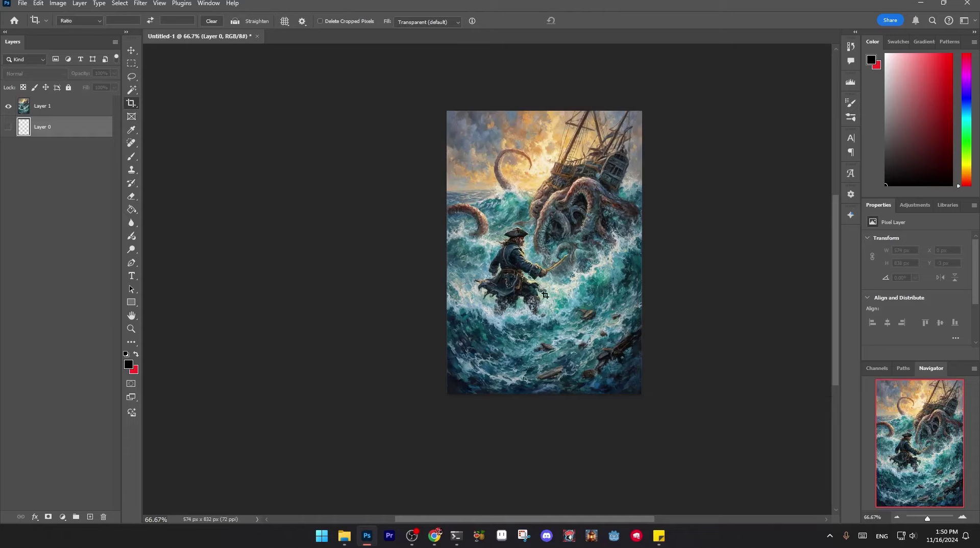
{"action": "left_click_drag", "start_coordinate": [647, 254], "coordinate": [781, 247]}
{"action": "key", "text": "Return"}
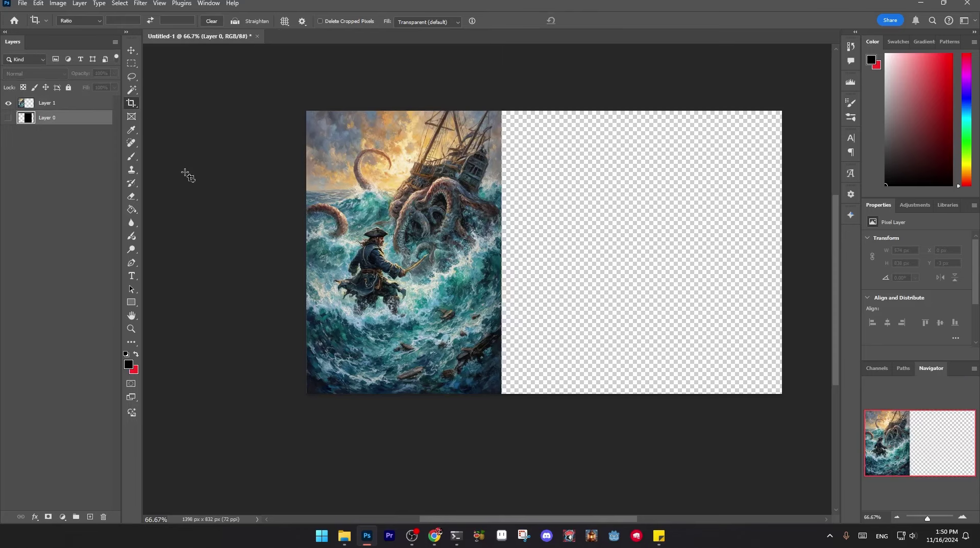
Try a Content-Aware Fill of the empty area and painting's edge on Layer 1, and undo the canvas crop and extension.
{"action": "left_click", "coordinate": [132, 65]}
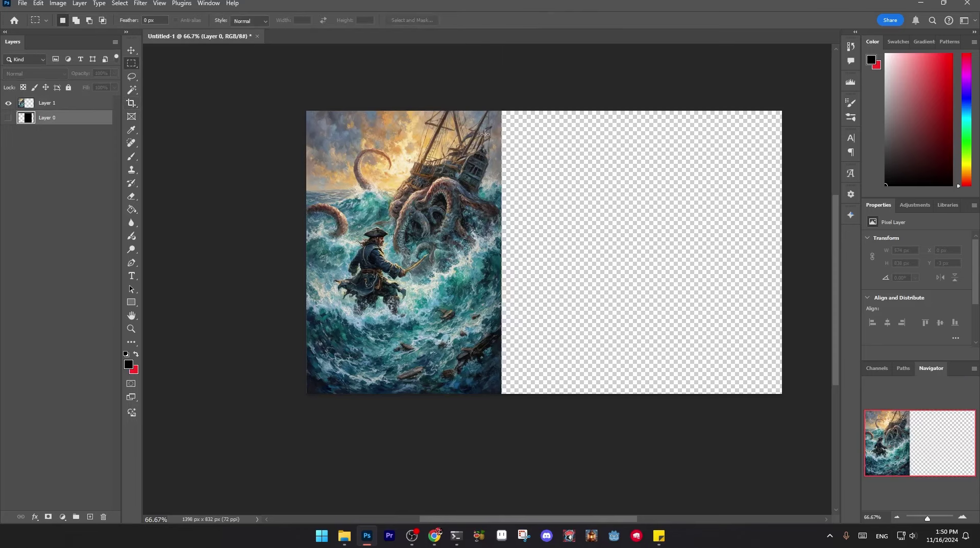
{"action": "left_click_drag", "start_coordinate": [489, 100], "coordinate": [784, 394]}
{"action": "scroll", "coordinate": [565, 318], "scroll_direction": "right", "scroll_amount": 3}
{"action": "right_click", "coordinate": [464, 249]}
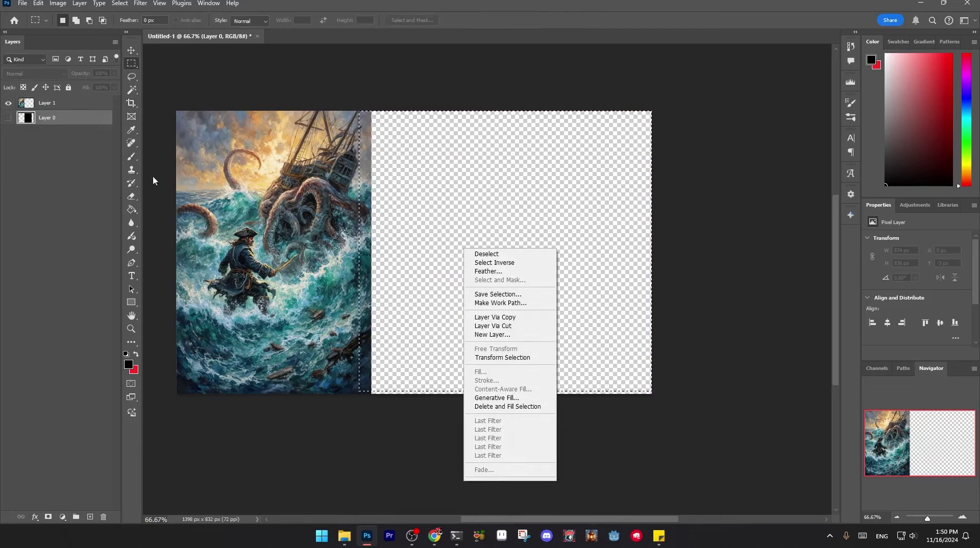
{"action": "key", "text": "Escape"}
{"action": "key", "text": "alt+bracketright"}
{"action": "right_click", "coordinate": [457, 228]}
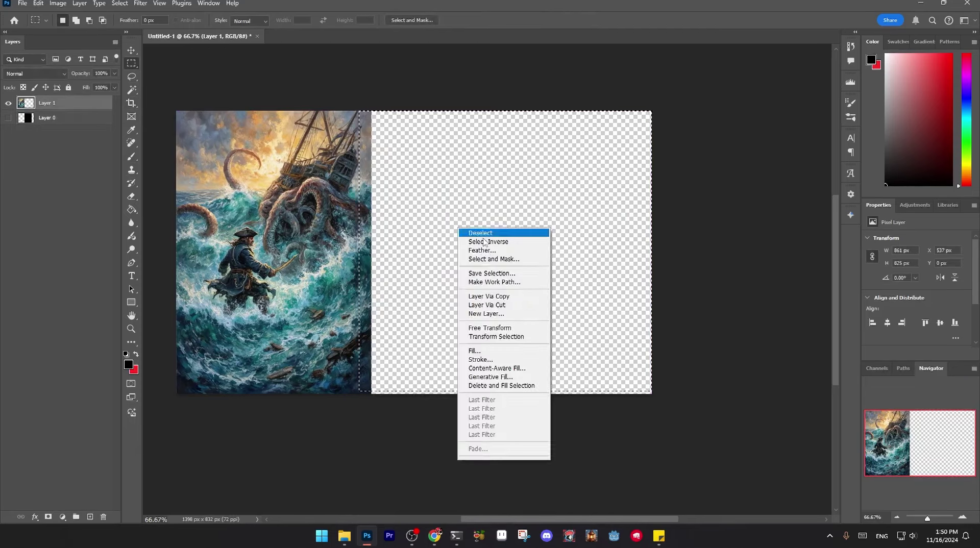
{"action": "left_click", "coordinate": [519, 373]}
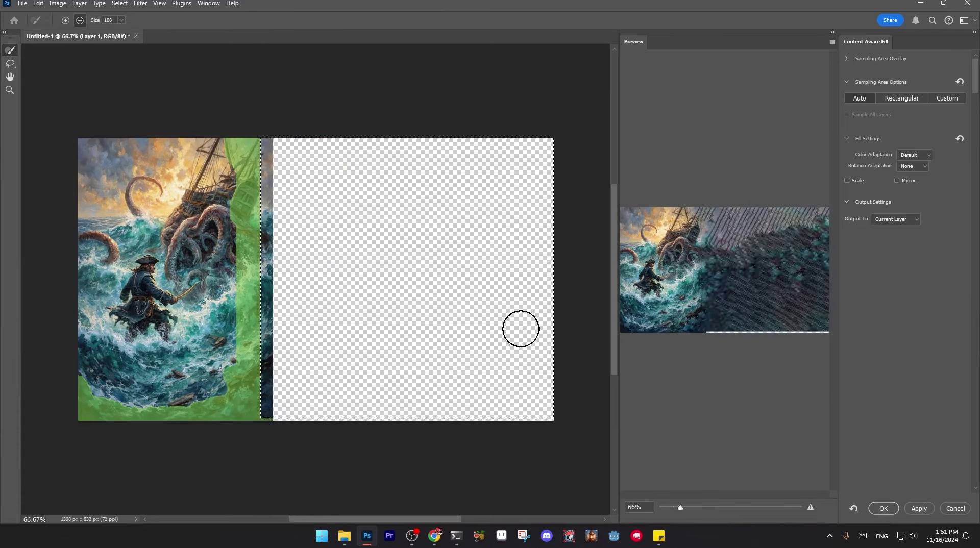
{"action": "left_click", "coordinate": [956, 509]}
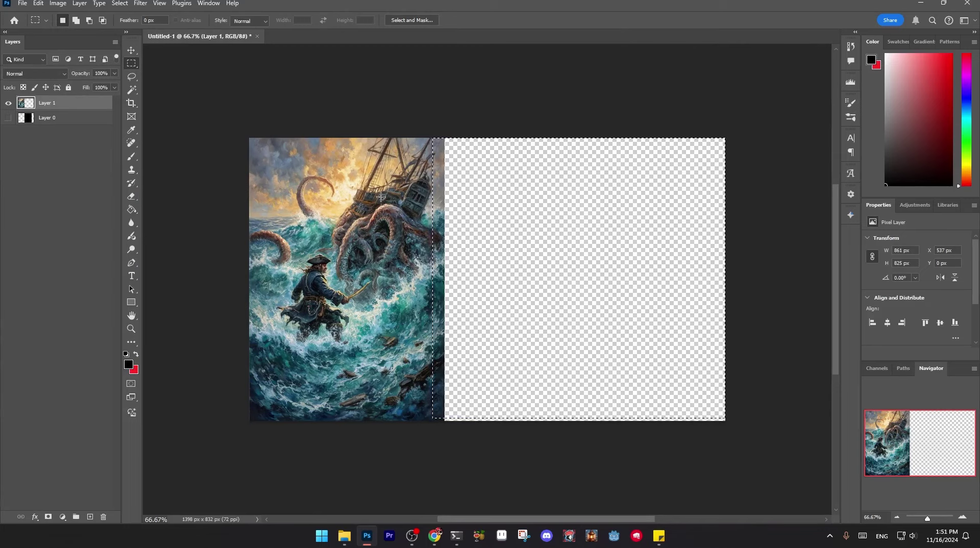
{"action": "left_click", "coordinate": [466, 249]}
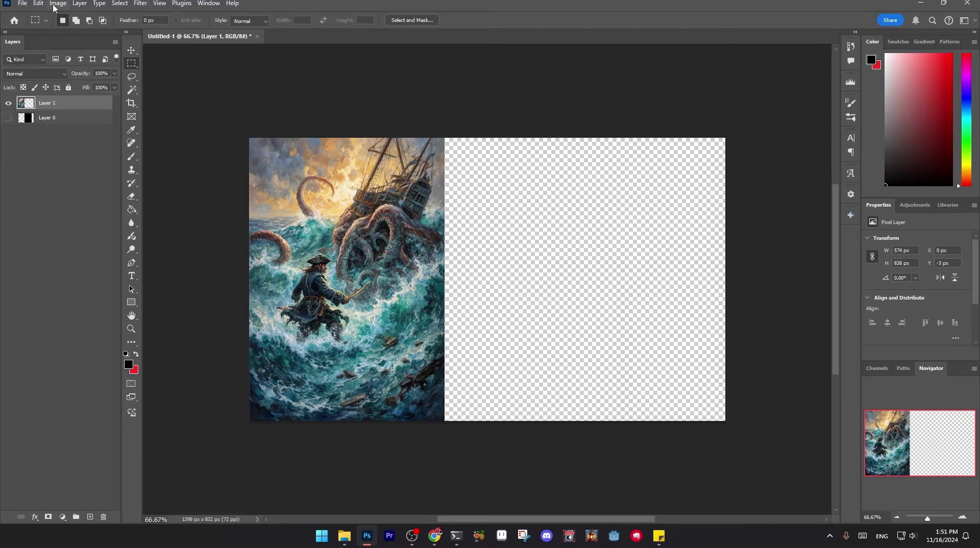
{"action": "key", "text": "ctrl+z"}
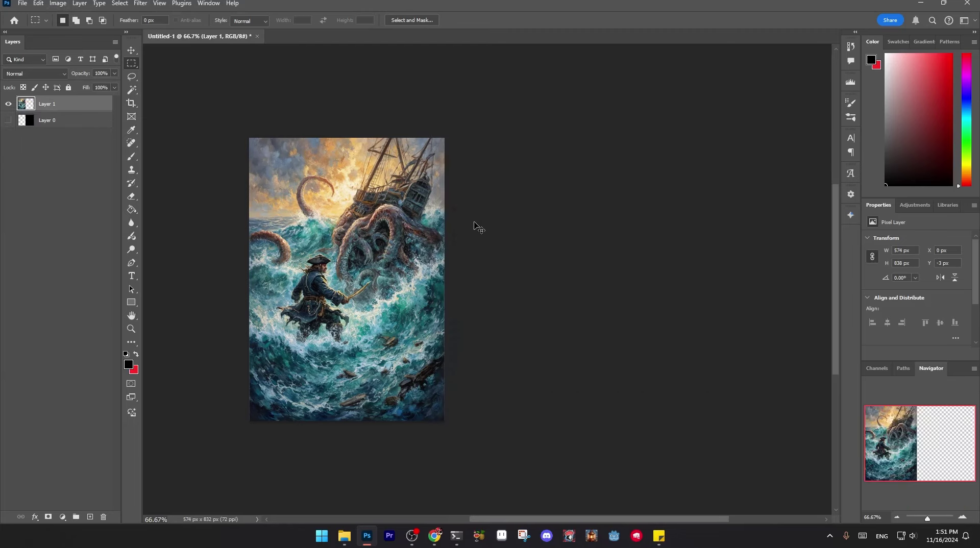
Check the document's width and height in the Canvas Size settings and cancel without resizing.
{"action": "left_click", "coordinate": [64, 6]}
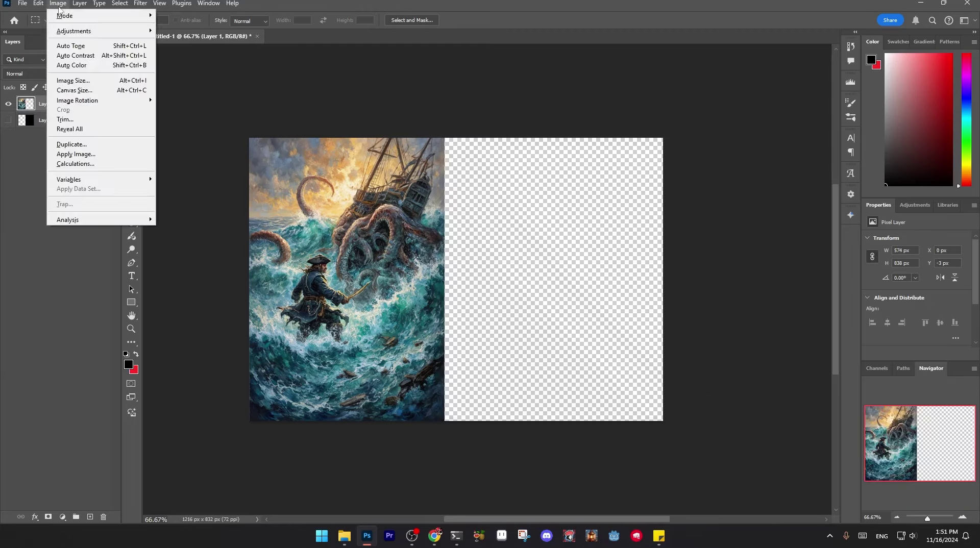
{"action": "left_click", "coordinate": [100, 88]}
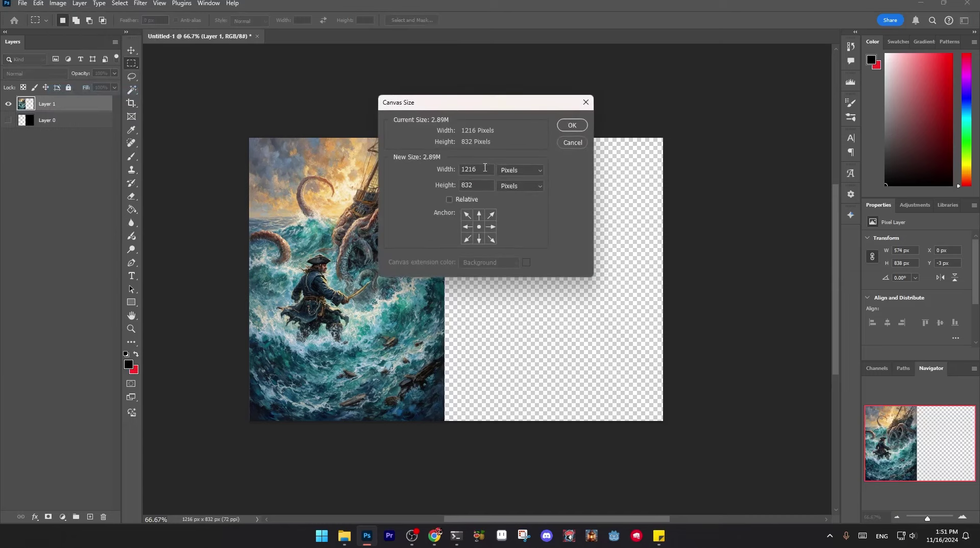
{"action": "left_click", "coordinate": [455, 174]}
{"action": "left_click", "coordinate": [447, 186]}
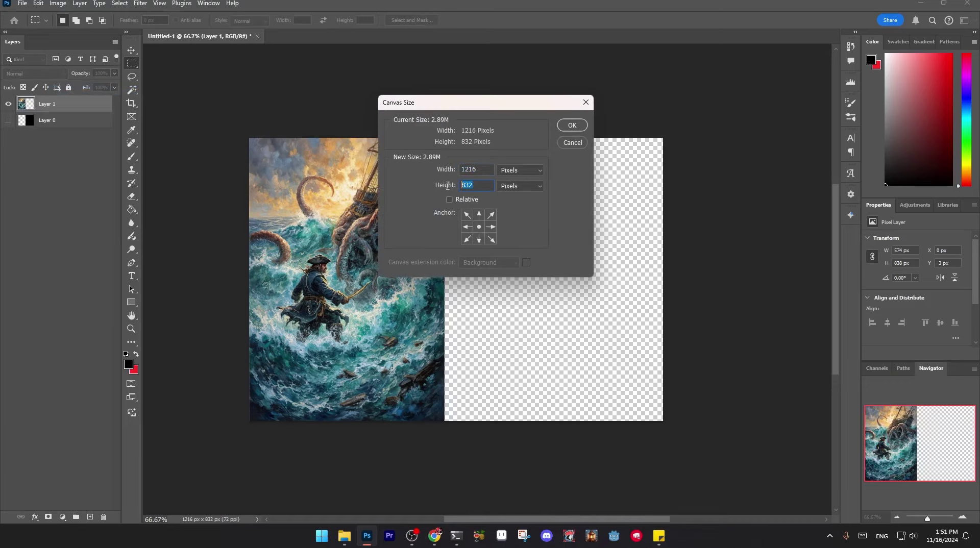
{"action": "left_click", "coordinate": [573, 143]}
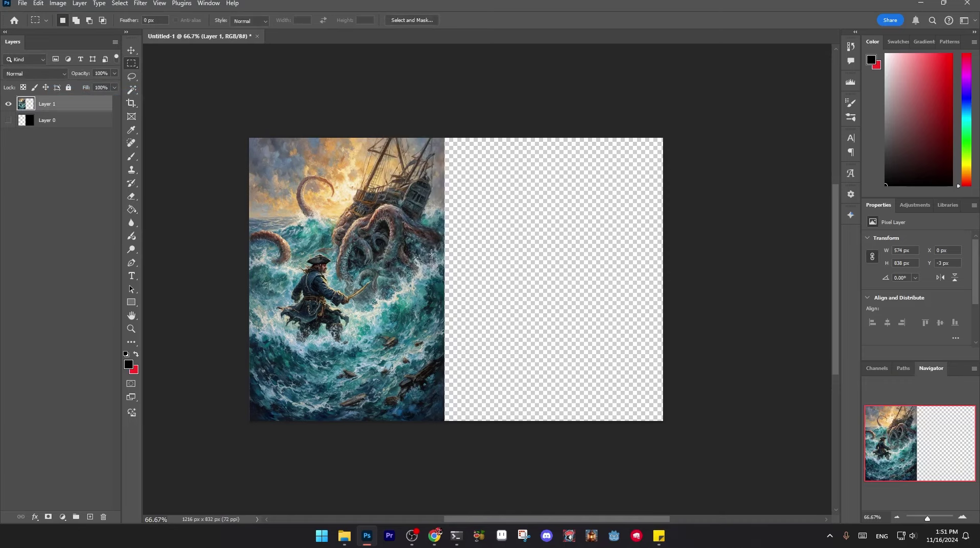
Show the black mask on Layer 0 and hide the painting on Layer 1.
{"action": "left_click", "coordinate": [8, 120]}
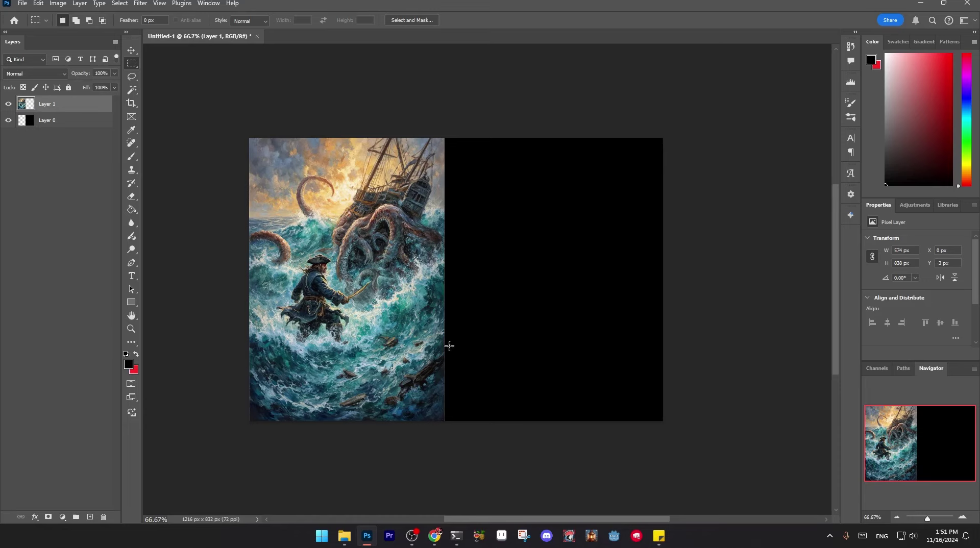
{"action": "left_click", "coordinate": [7, 121]}
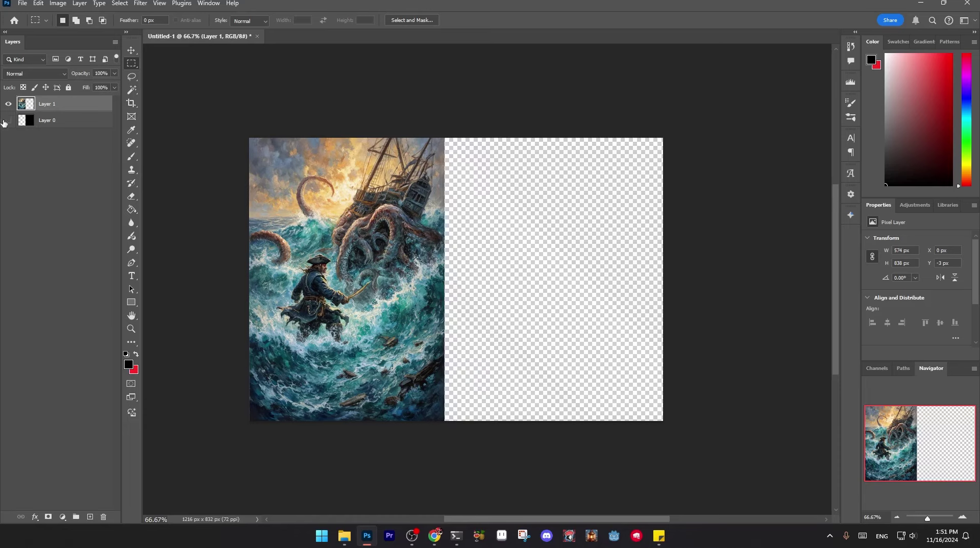
{"action": "left_click", "coordinate": [8, 121]}
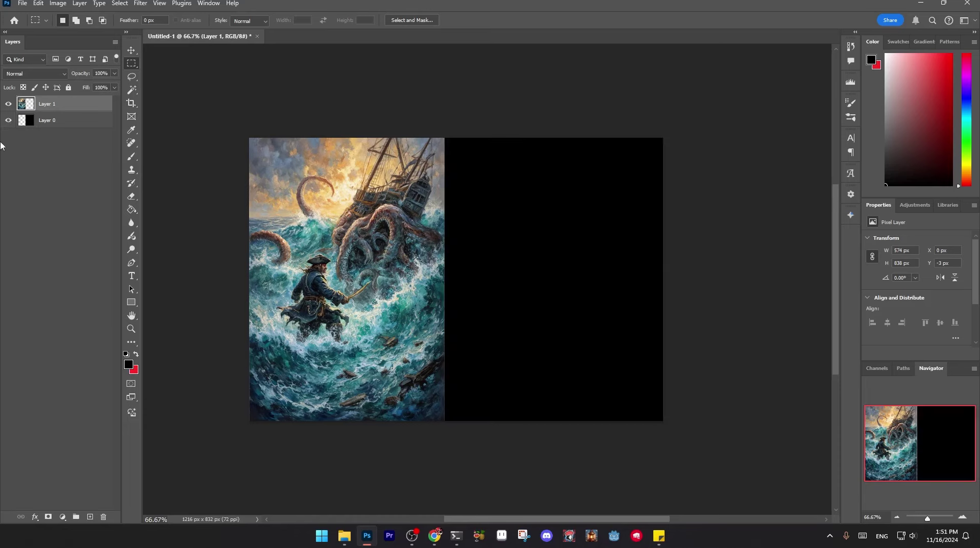
{"action": "left_click", "coordinate": [8, 104]}
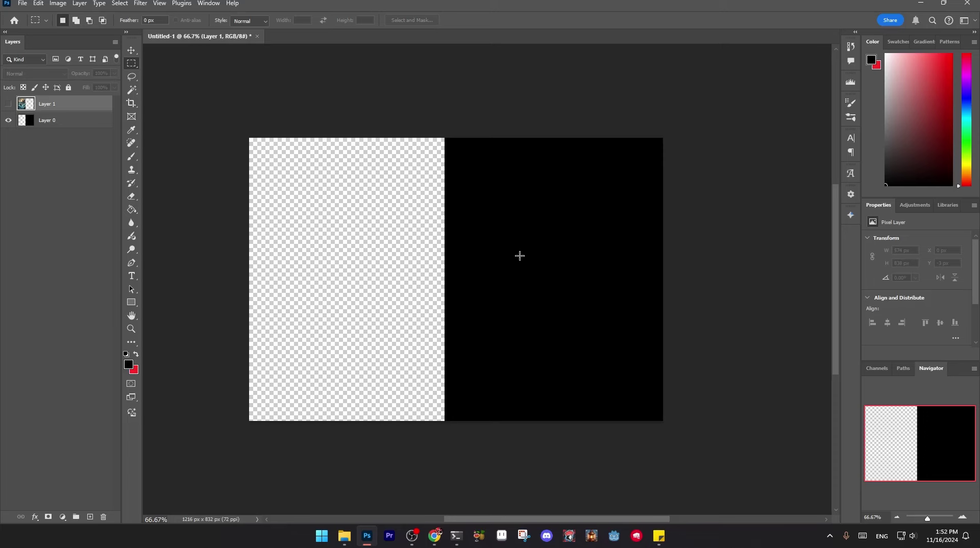
Switch to ComfyUI in the browser and examine the two Load Image nodes beside the positive and negative prompt Description nodes.
{"action": "left_click", "coordinate": [434, 536]}
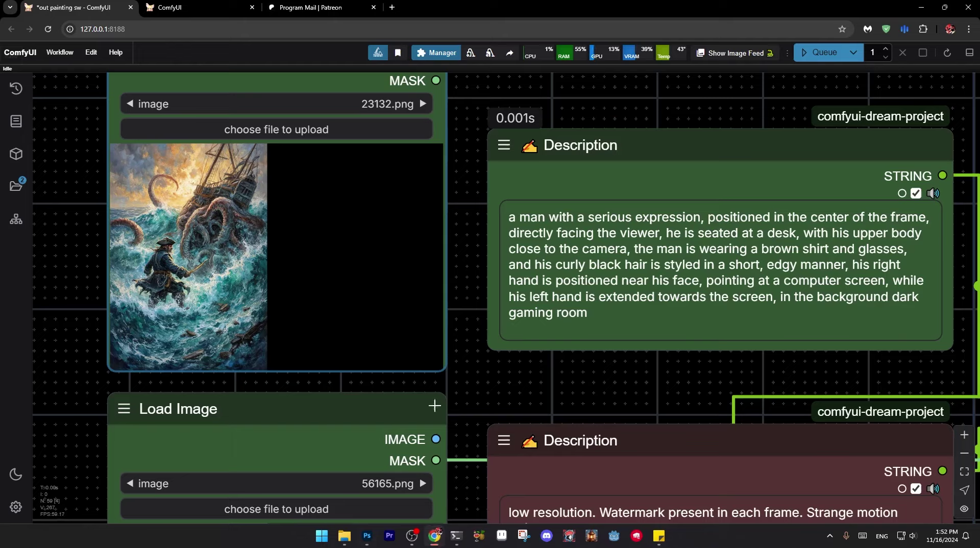
{"action": "scroll", "coordinate": [312, 259], "scroll_direction": "down", "scroll_amount": 2}
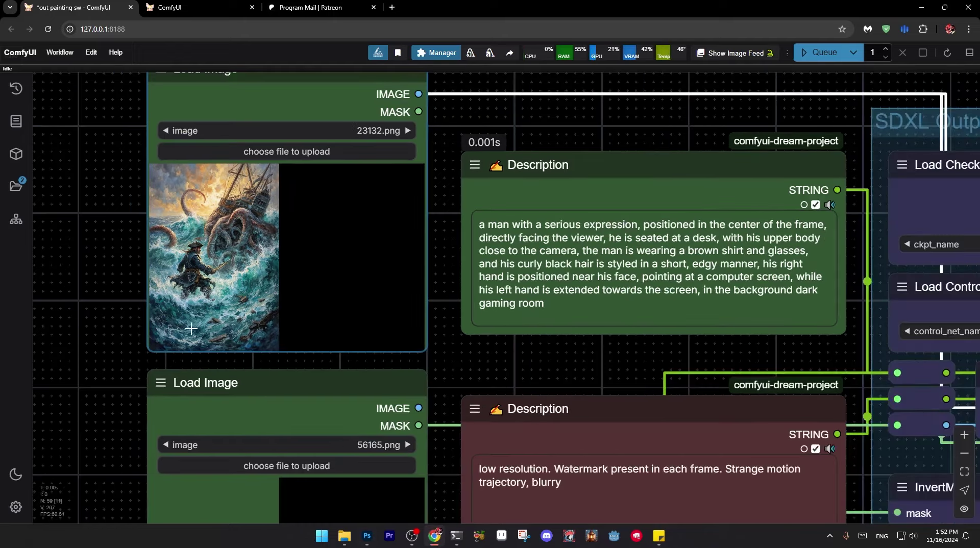
{"action": "scroll", "coordinate": [188, 327], "scroll_direction": "down", "scroll_amount": 6}
{"action": "scroll", "coordinate": [244, 313], "scroll_direction": "up", "scroll_amount": 4}
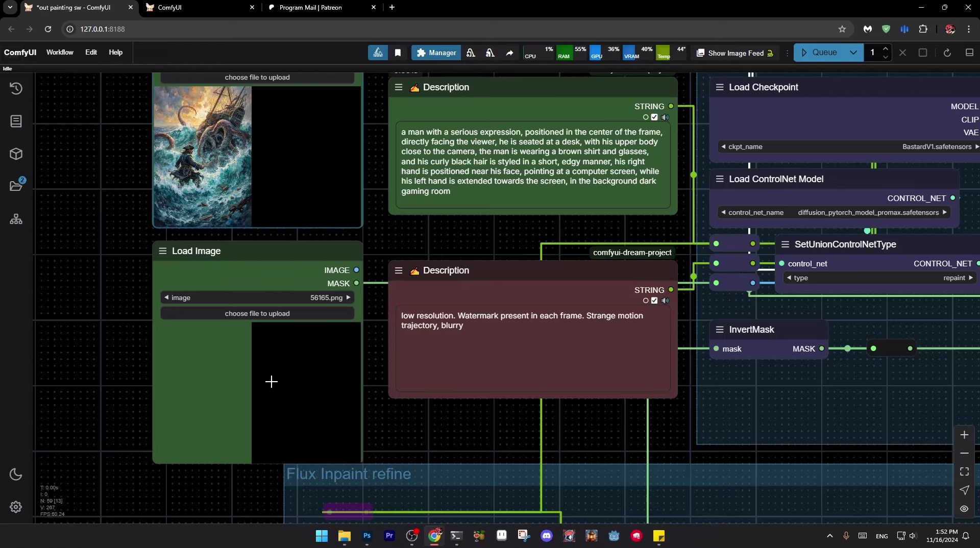
{"action": "left_click_drag", "start_coordinate": [373, 357], "coordinate": [364, 418]}
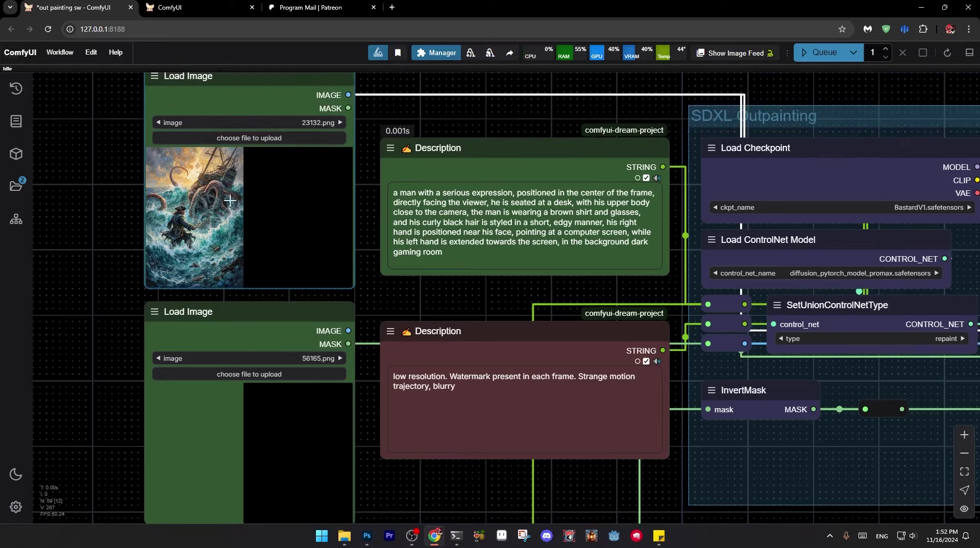
{"action": "scroll", "coordinate": [357, 300], "scroll_direction": "down", "scroll_amount": 2}
{"action": "left_click_drag", "start_coordinate": [371, 307], "coordinate": [332, 312]}
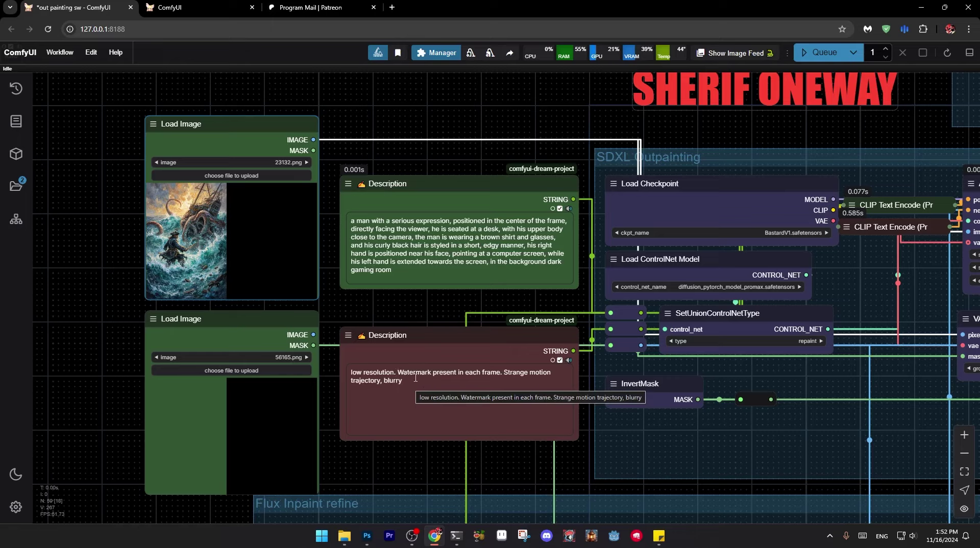
{"action": "left_click", "coordinate": [419, 338]}
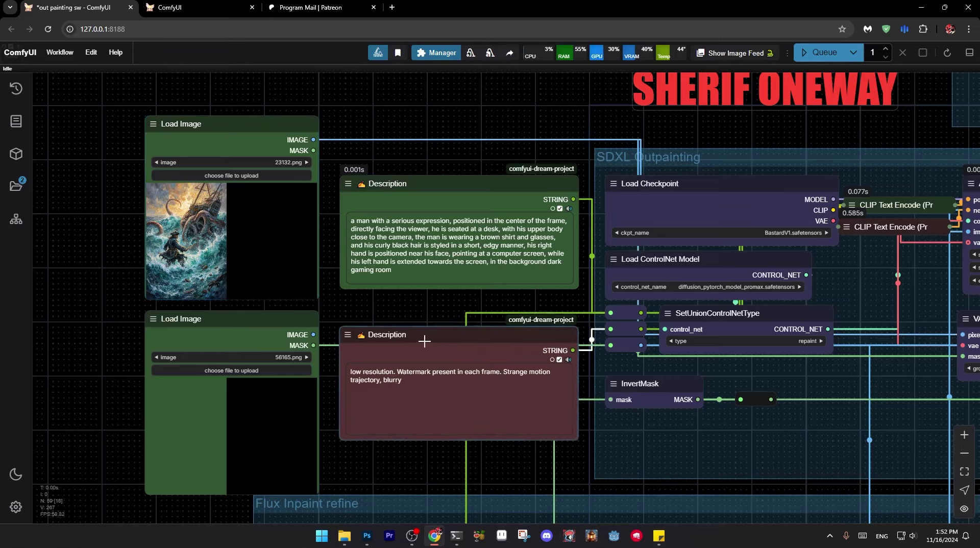
Examine the checkpoint and ControlNet nodes in the SDXL Outpainting group and the model loaders in the Flux Inpaint refine group.
{"action": "left_click_drag", "start_coordinate": [428, 326], "coordinate": [167, 306]}
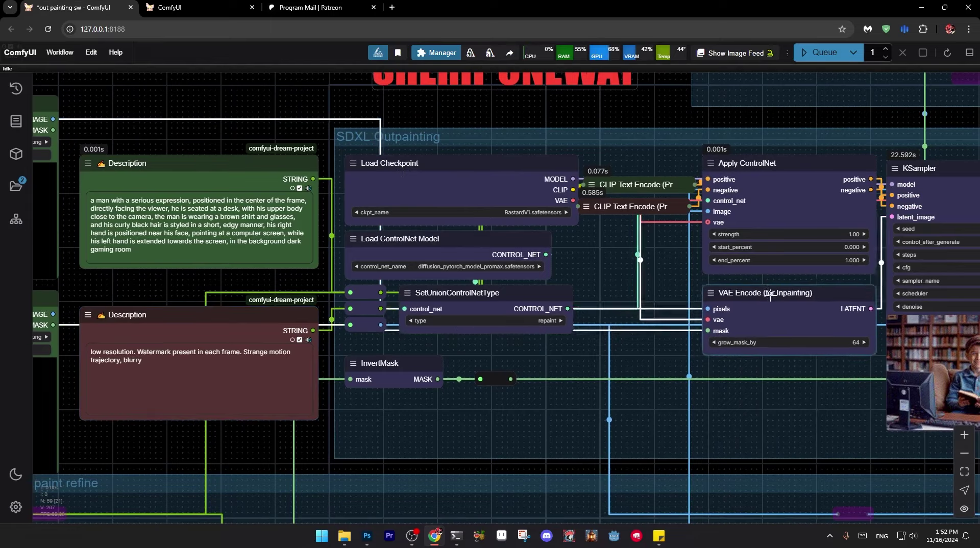
{"action": "left_click_drag", "start_coordinate": [555, 238], "coordinate": [480, 252]}
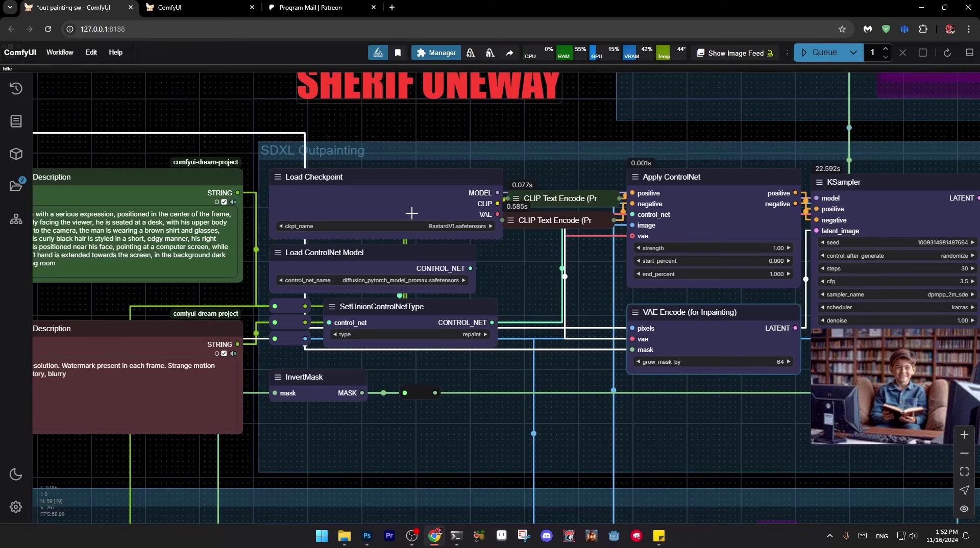
{"action": "scroll", "coordinate": [428, 214], "scroll_direction": "down", "scroll_amount": 1}
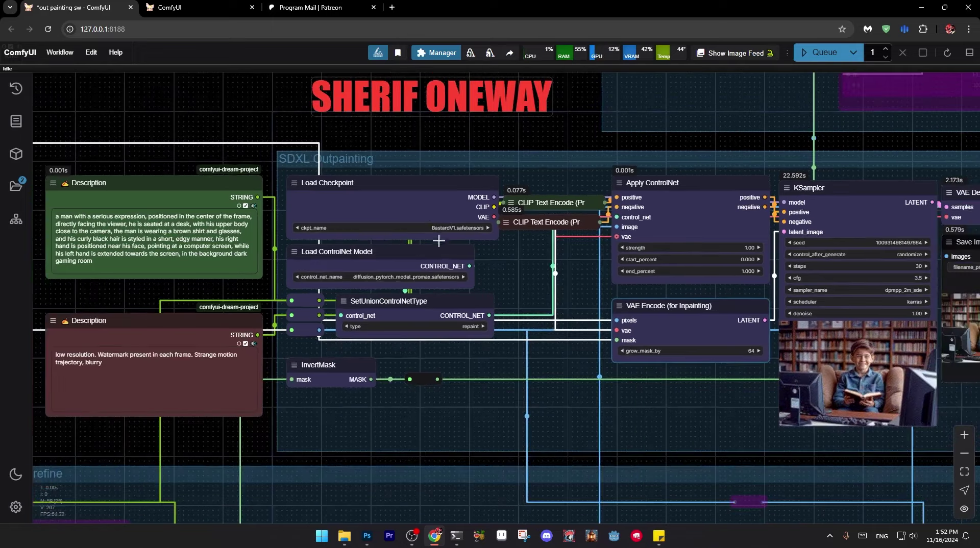
{"action": "left_click_drag", "start_coordinate": [529, 274], "coordinate": [549, 107]}
{"action": "left_click_drag", "start_coordinate": [178, 347], "coordinate": [520, 236]}
{"action": "scroll", "coordinate": [521, 236], "scroll_direction": "up", "scroll_amount": 6}
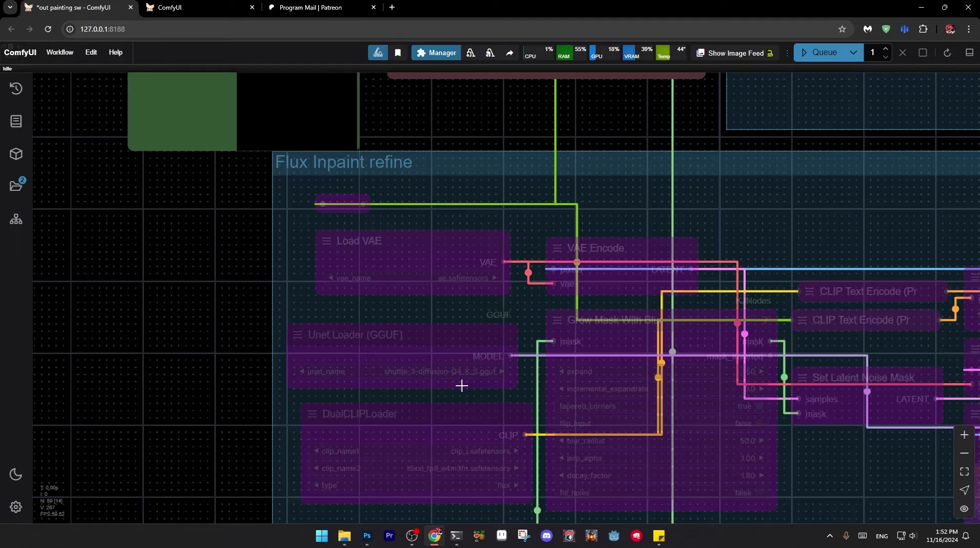
{"action": "scroll", "coordinate": [464, 220], "scroll_direction": "down", "scroll_amount": 3}
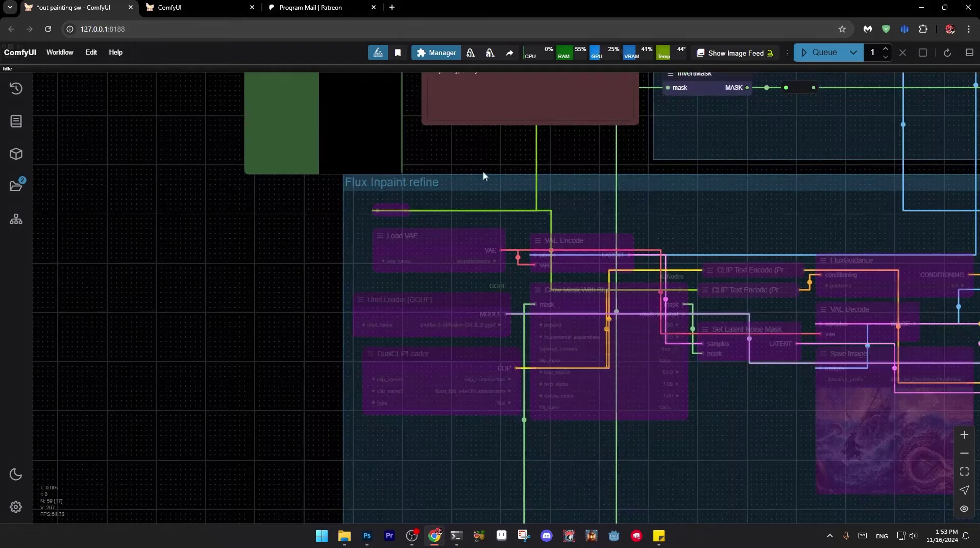
Examine the Apply ControlNet, VAE Encode (for Inpainting) and KSampler nodes of the SDXL Outpainting group.
{"action": "left_click_drag", "start_coordinate": [482, 171], "coordinate": [369, 428]}
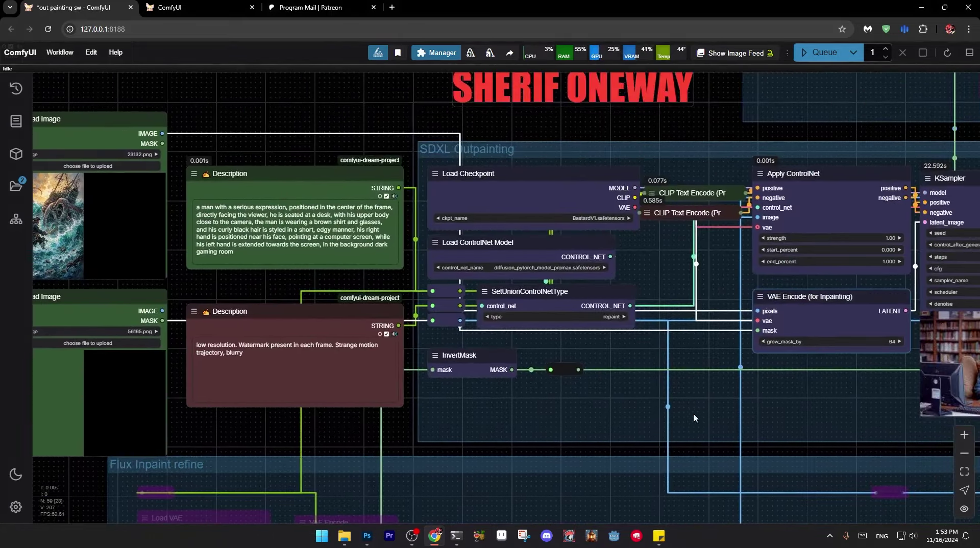
{"action": "left_click_drag", "start_coordinate": [693, 418], "coordinate": [370, 447]}
{"action": "left_click_drag", "start_coordinate": [474, 462], "coordinate": [324, 427]}
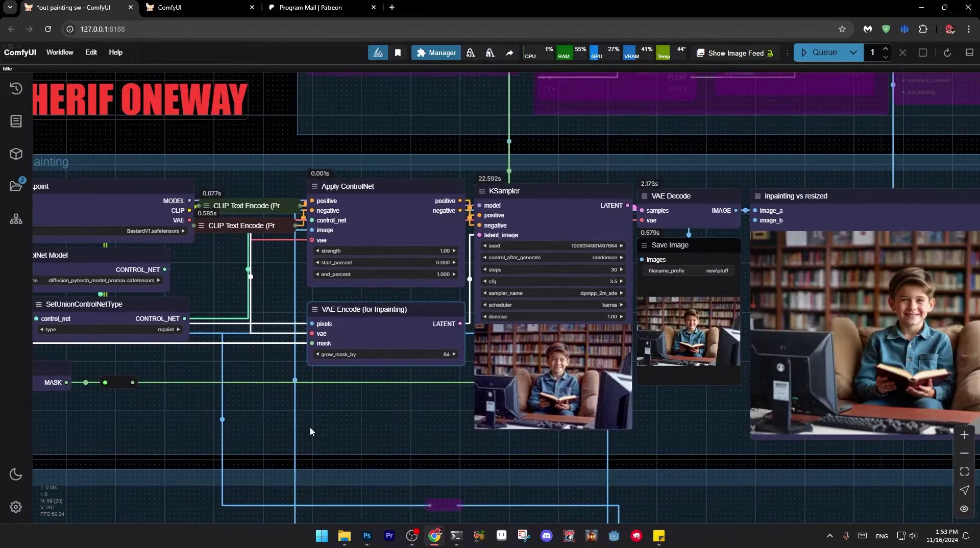
{"action": "scroll", "coordinate": [311, 432], "scroll_direction": "up", "scroll_amount": 2}
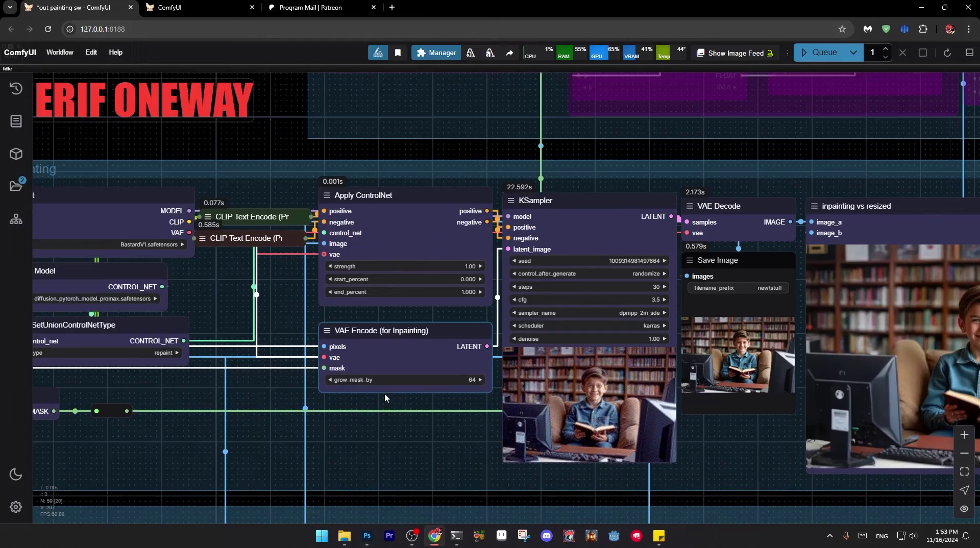
{"action": "left_click_drag", "start_coordinate": [434, 405], "coordinate": [417, 404]}
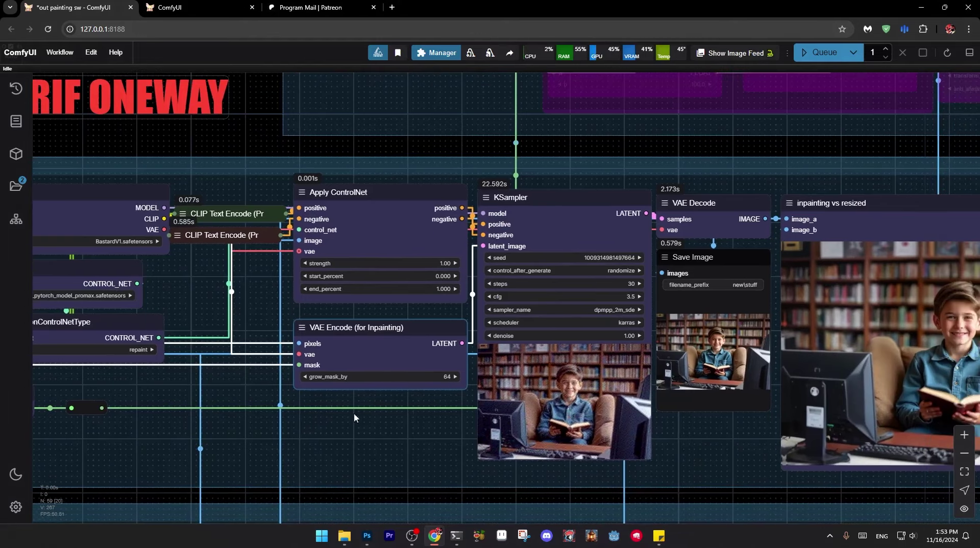
{"action": "scroll", "coordinate": [353, 417], "scroll_direction": "down", "scroll_amount": 3}
{"action": "scroll", "coordinate": [218, 358], "scroll_direction": "up", "scroll_amount": 1}
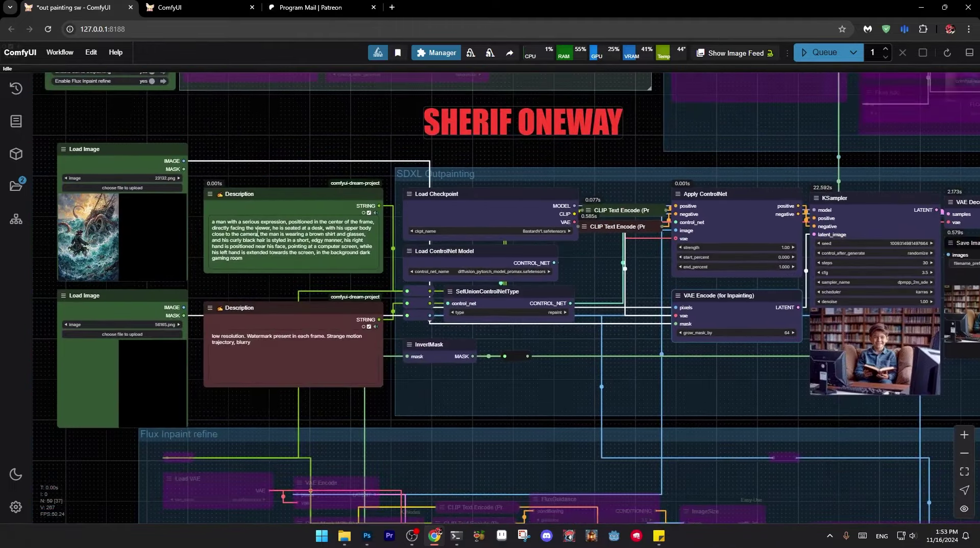
Open the Sticky Notes note beginning "A weathered pirate captain battles a colossal kraken at sunset" and copy its whole prompt.
{"action": "scroll", "coordinate": [256, 163], "scroll_direction": "up", "scroll_amount": 3}
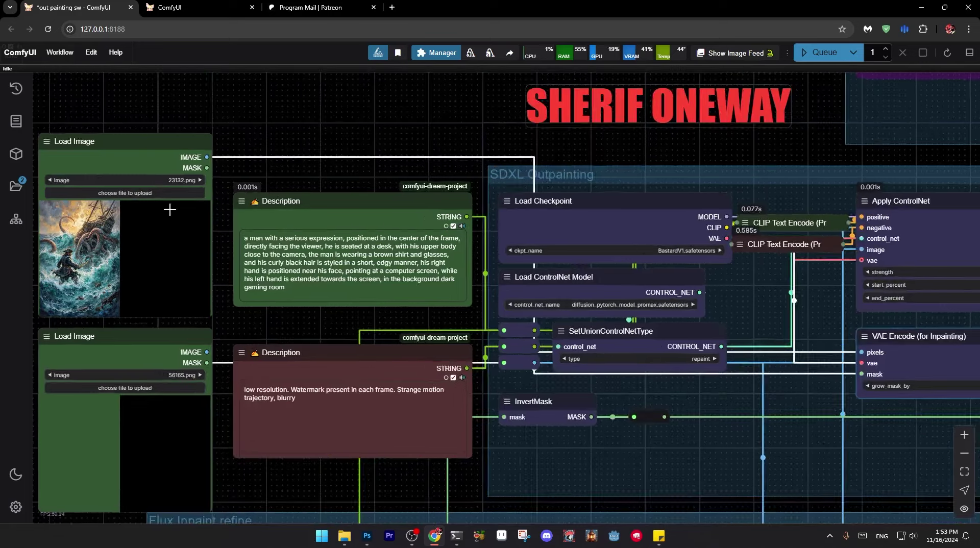
{"action": "mouse_move", "coordinate": [654, 539]}
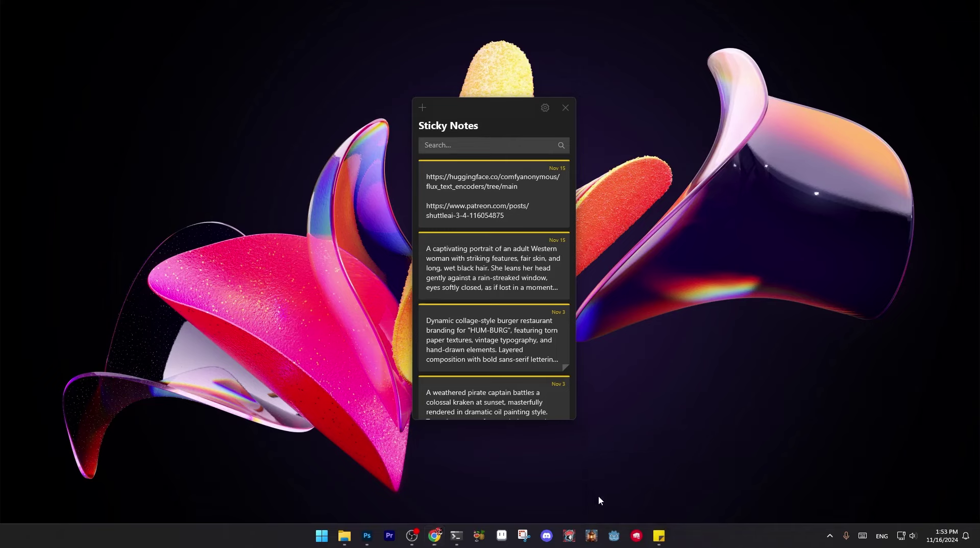
{"action": "left_click", "coordinate": [598, 495]}
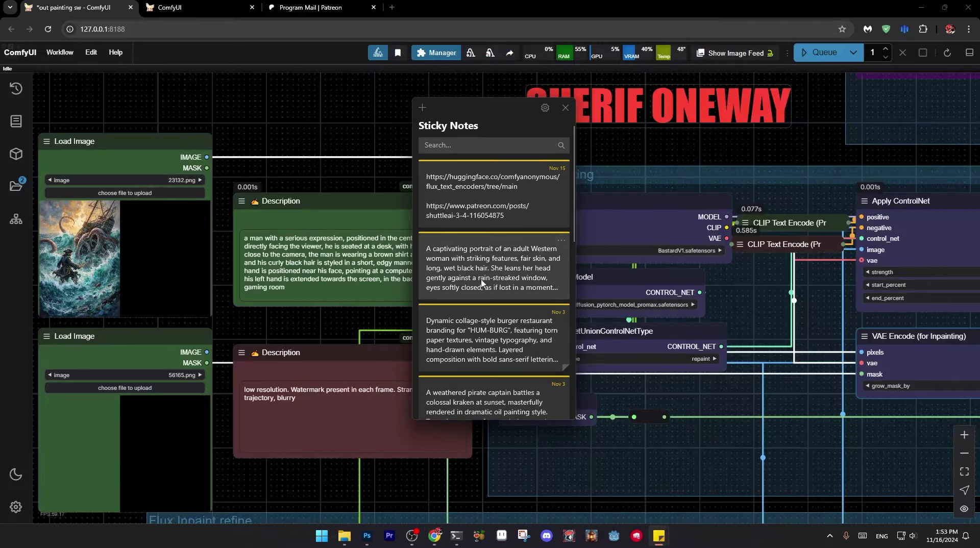
{"action": "scroll", "coordinate": [488, 346], "scroll_direction": "down", "scroll_amount": 3}
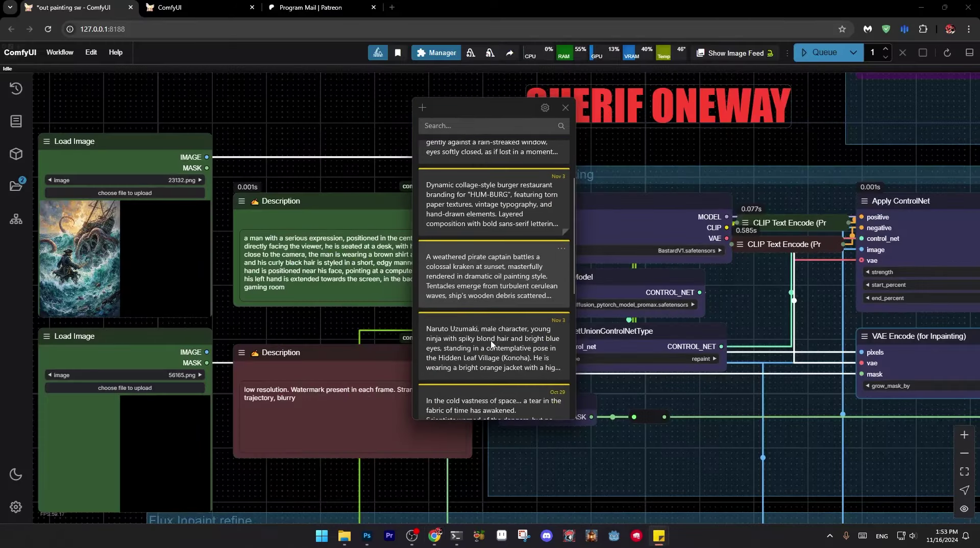
{"action": "left_click", "coordinate": [525, 290]}
{"action": "left_click_drag", "start_coordinate": [569, 260], "coordinate": [423, 230]}
{"action": "key", "text": "ctrl+c"}
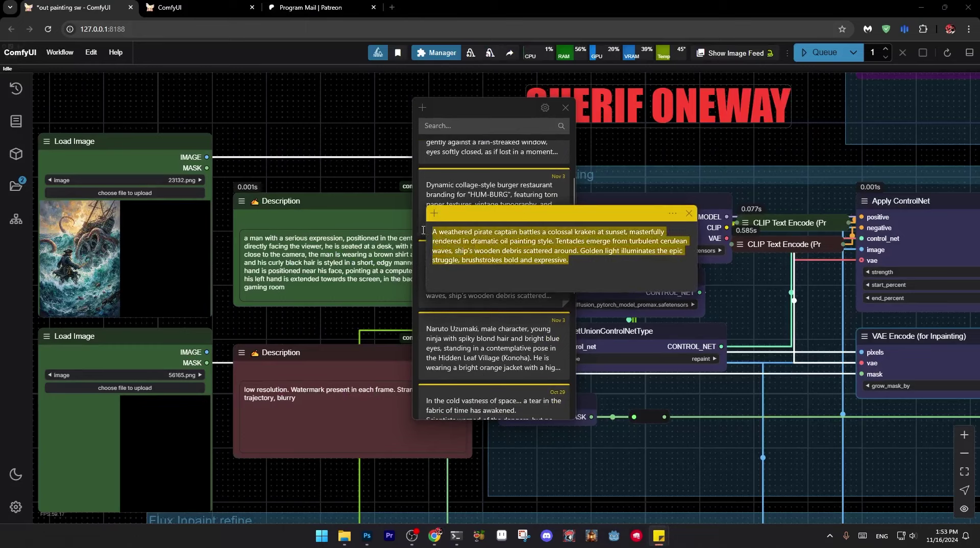
{"action": "right_click", "coordinate": [477, 250]}
{"action": "left_click", "coordinate": [498, 261]}
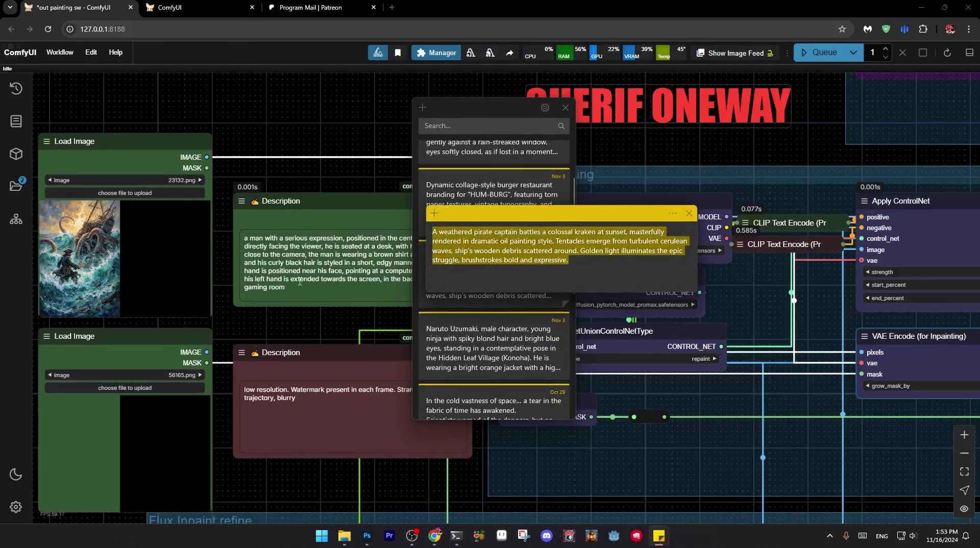
Replace the positive prompt in the green Description node with the copied pirate captain and kraken prompt.
{"action": "left_click", "coordinate": [327, 278]}
{"action": "left_click_drag", "start_coordinate": [294, 287], "coordinate": [228, 242]}
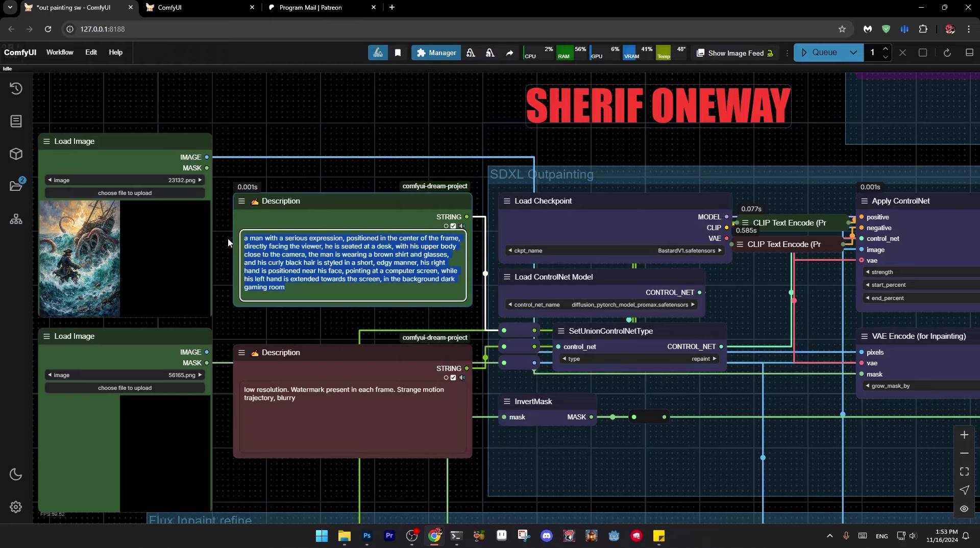
{"action": "key", "text": "ctrl+v"}
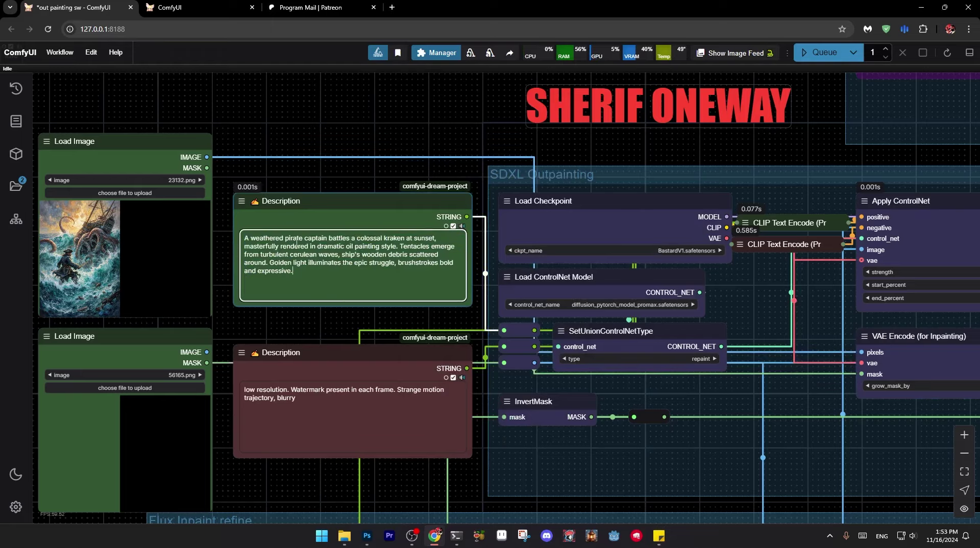
Review the Auto Prompt group and Fast Groups Bypasser, and return to the prompt Description nodes.
{"action": "left_click_drag", "start_coordinate": [272, 120], "coordinate": [325, 366]}
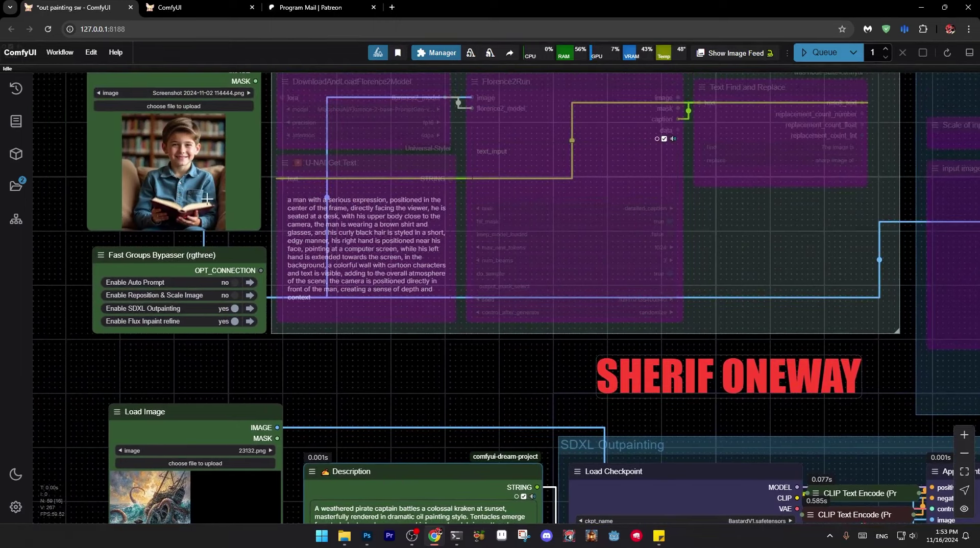
{"action": "left_click_drag", "start_coordinate": [401, 364], "coordinate": [335, 430]}
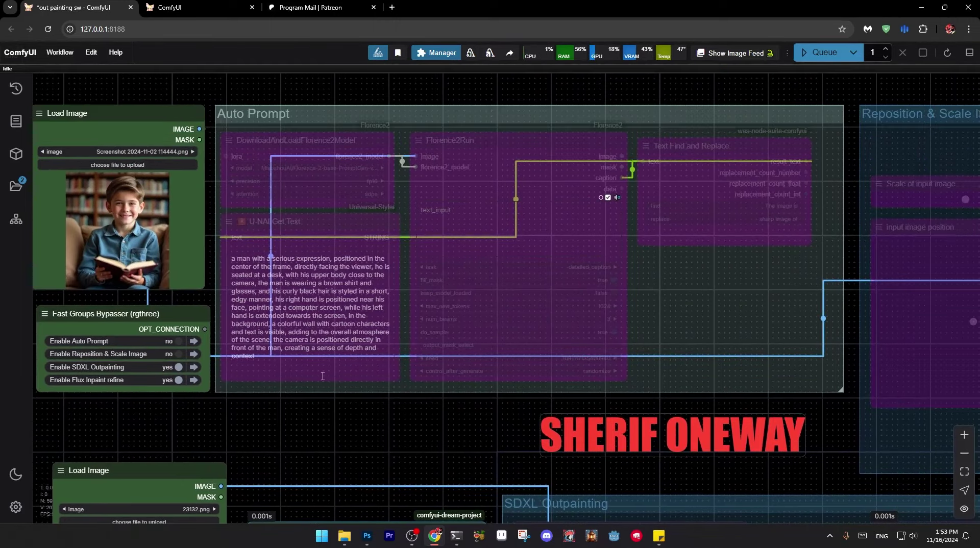
{"action": "left_click_drag", "start_coordinate": [365, 436], "coordinate": [370, 138]}
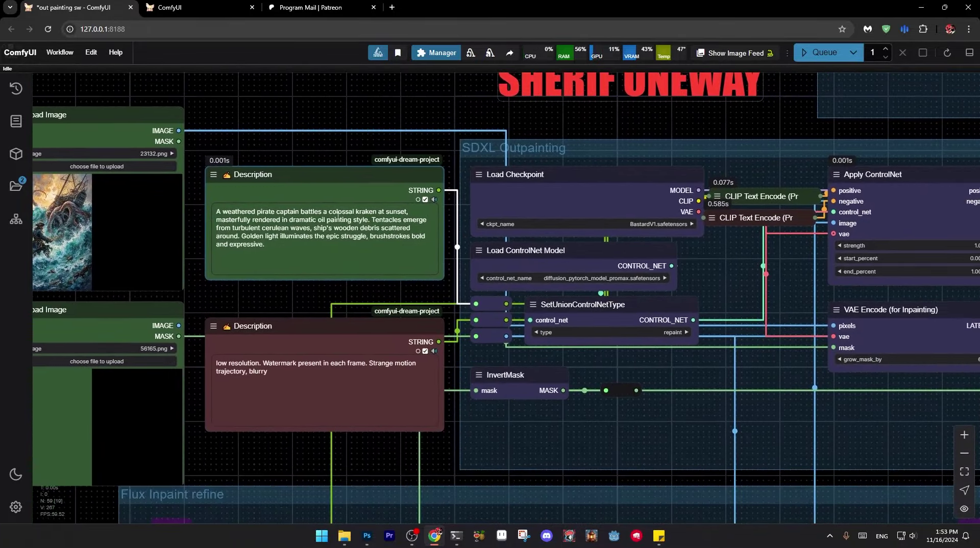
Queue the SDXL outpainting workflow with the new prompt, check the KSampler preview, and interrupt the run.
{"action": "left_click_drag", "start_coordinate": [584, 127], "coordinate": [255, 127]}
{"action": "left_click_drag", "start_coordinate": [526, 124], "coordinate": [72, 108]}
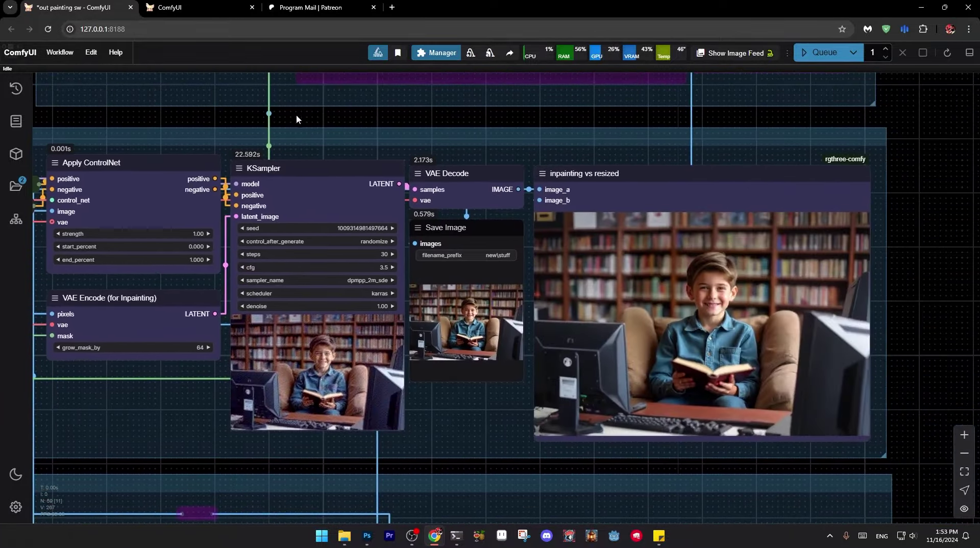
{"action": "left_click_drag", "start_coordinate": [296, 119], "coordinate": [332, 109]}
{"action": "left_click", "coordinate": [823, 52]}
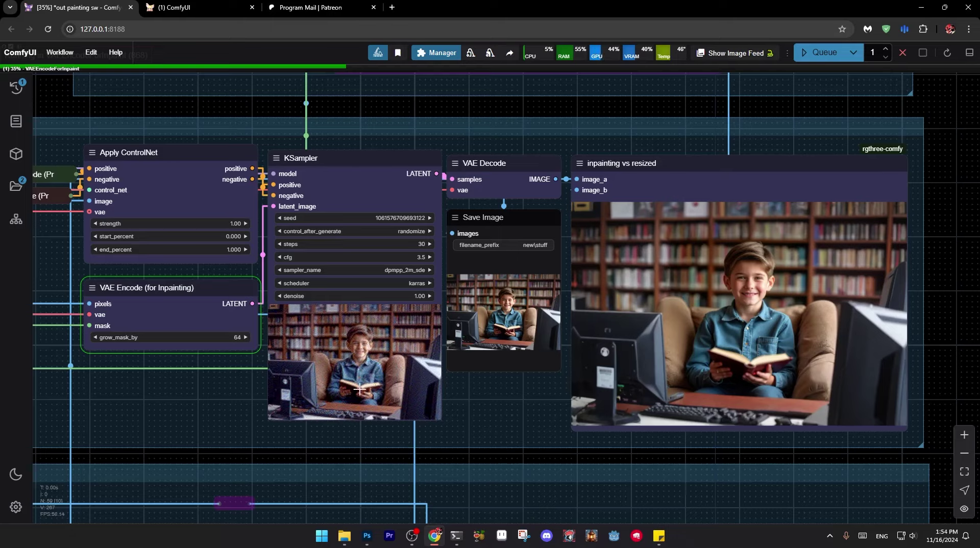
{"action": "scroll", "coordinate": [334, 337], "scroll_direction": "up", "scroll_amount": 2}
{"action": "scroll", "coordinate": [328, 325], "scroll_direction": "up", "scroll_amount": 2}
{"action": "left_click_drag", "start_coordinate": [138, 403], "coordinate": [239, 447]}
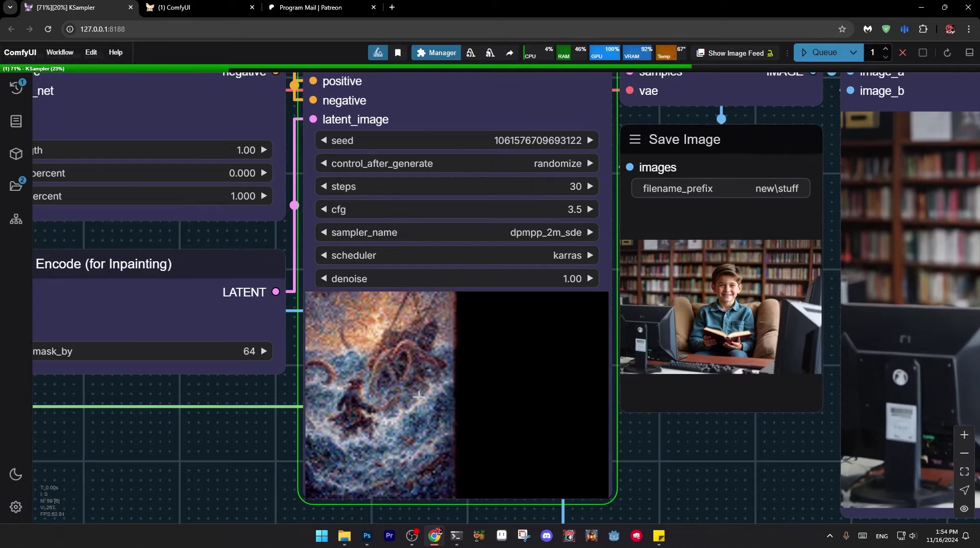
{"action": "left_click", "coordinate": [902, 52]}
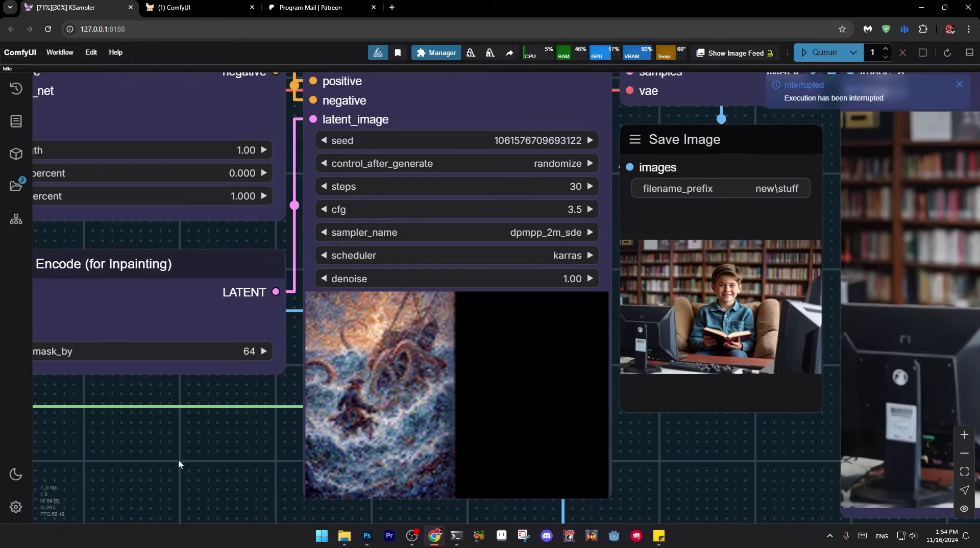
Route the loaded image's mask through the InvertMask node and its reroute into the mask input of VAE Encode (for Inpainting).
{"action": "scroll", "coordinate": [179, 458], "scroll_direction": "down", "scroll_amount": 8}
{"action": "scroll", "coordinate": [436, 389], "scroll_direction": "left", "scroll_amount": 4}
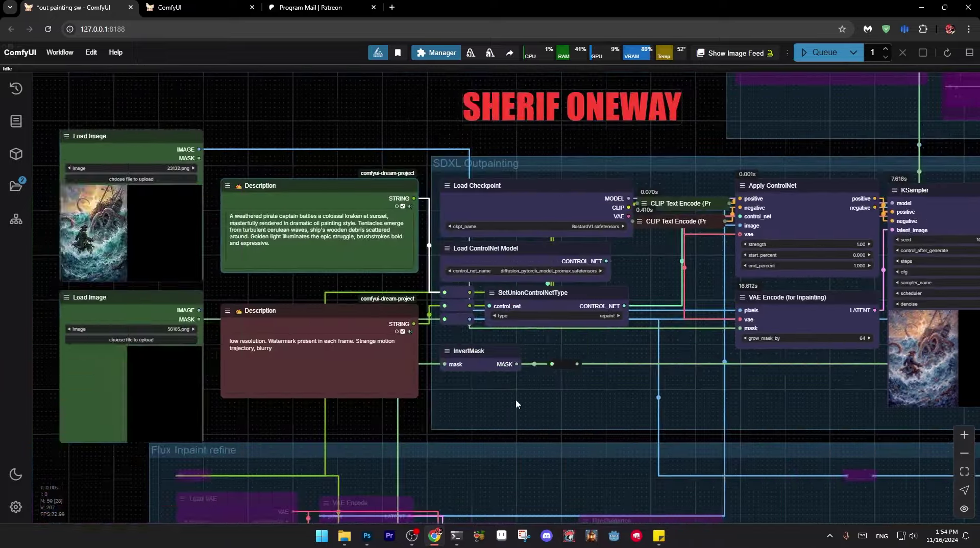
{"action": "scroll", "coordinate": [389, 377], "scroll_direction": "up", "scroll_amount": 4}
{"action": "scroll", "coordinate": [389, 377], "scroll_direction": "left", "scroll_amount": 5}
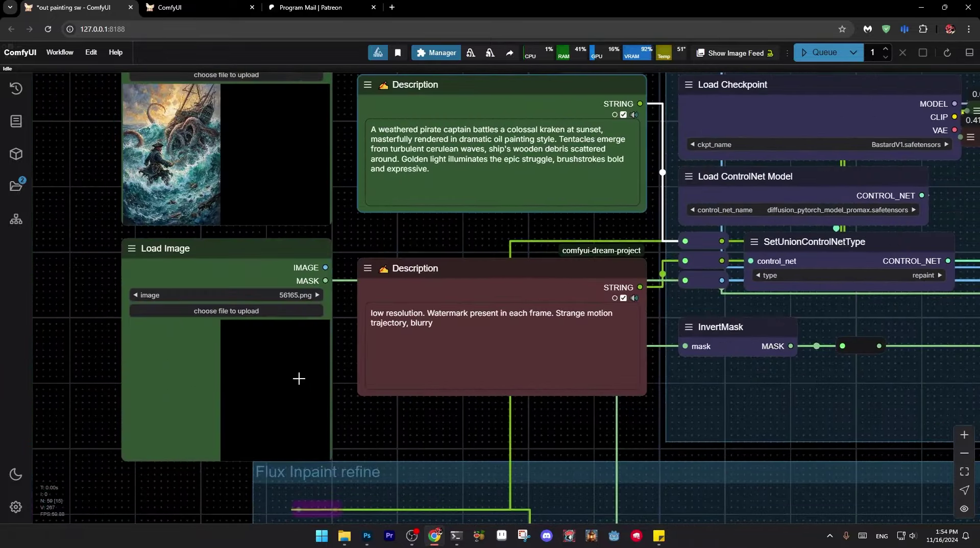
{"action": "scroll", "coordinate": [687, 409], "scroll_direction": "right", "scroll_amount": 3}
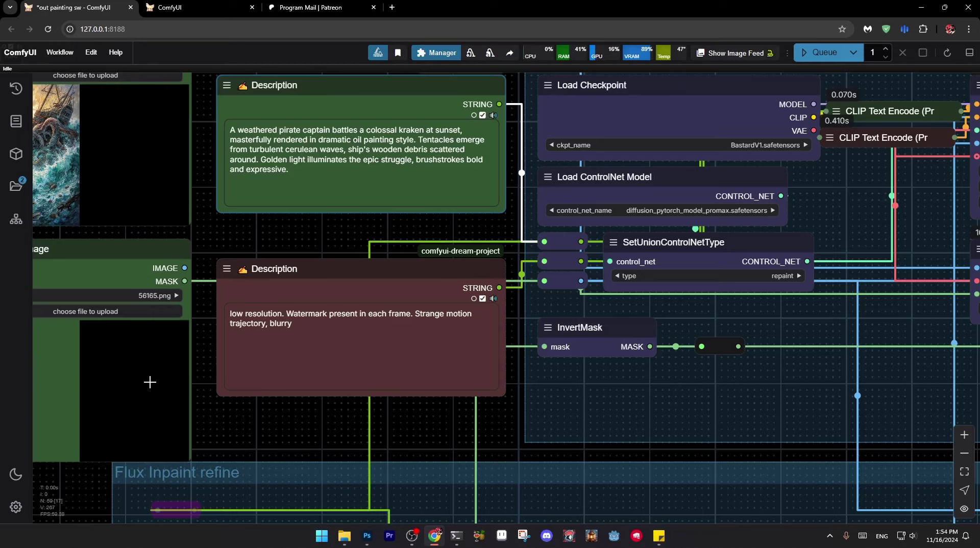
{"action": "left_click_drag", "start_coordinate": [721, 352], "coordinate": [676, 395]}
{"action": "left_click_drag", "start_coordinate": [125, 294], "coordinate": [486, 361]}
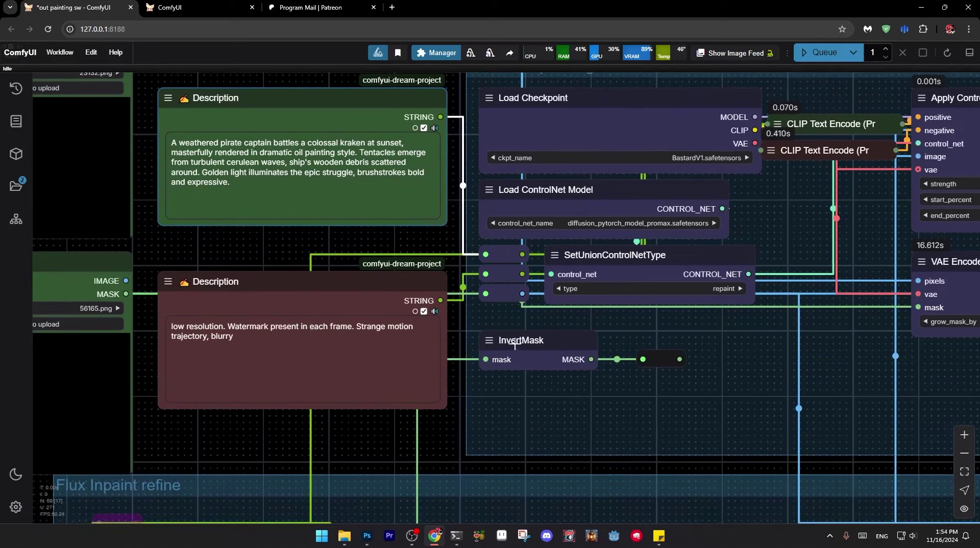
{"action": "left_click_drag", "start_coordinate": [591, 359], "coordinate": [894, 309]}
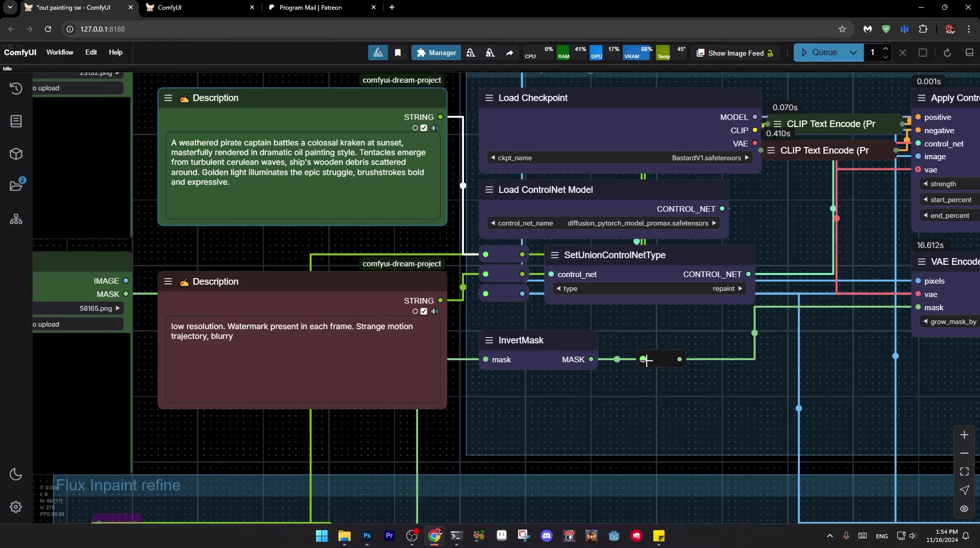
Run the workflow with the inverted mask and follow the KSampler preview through to the inpainting vs resized output.
{"action": "scroll", "coordinate": [579, 388], "scroll_direction": "down", "scroll_amount": 3}
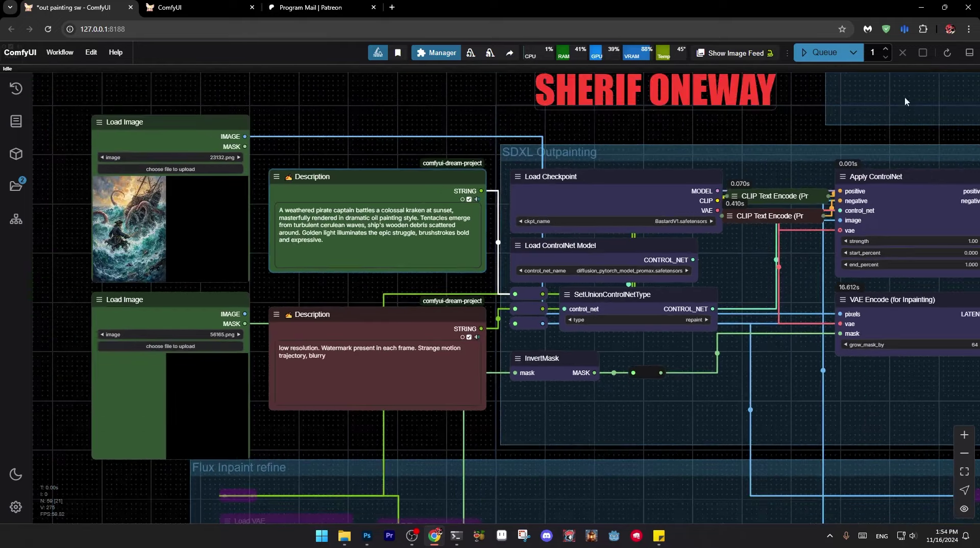
{"action": "left_click", "coordinate": [822, 52]}
{"action": "left_click_drag", "start_coordinate": [789, 379], "coordinate": [212, 381]}
{"action": "scroll", "coordinate": [528, 317], "scroll_direction": "up", "scroll_amount": 5}
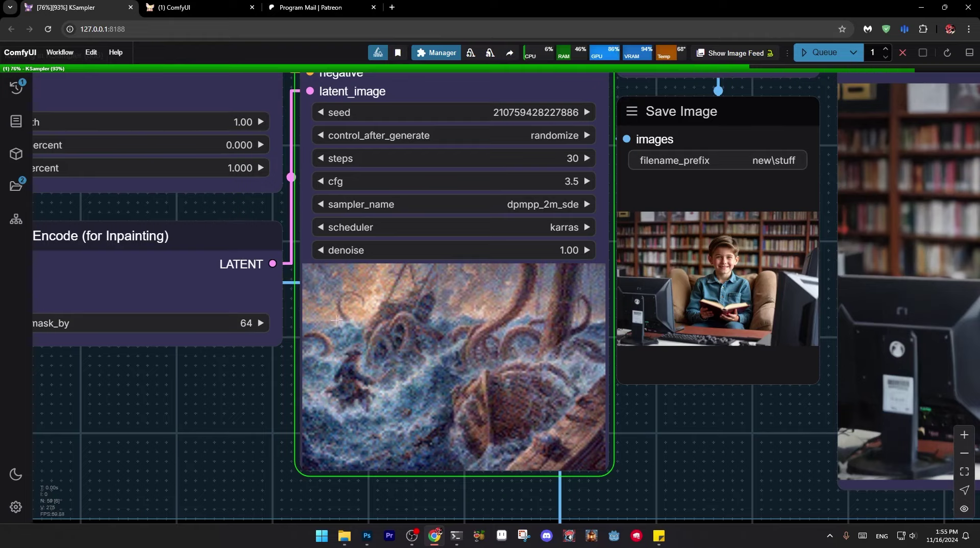
{"action": "scroll", "coordinate": [387, 358], "scroll_direction": "down", "scroll_amount": 4}
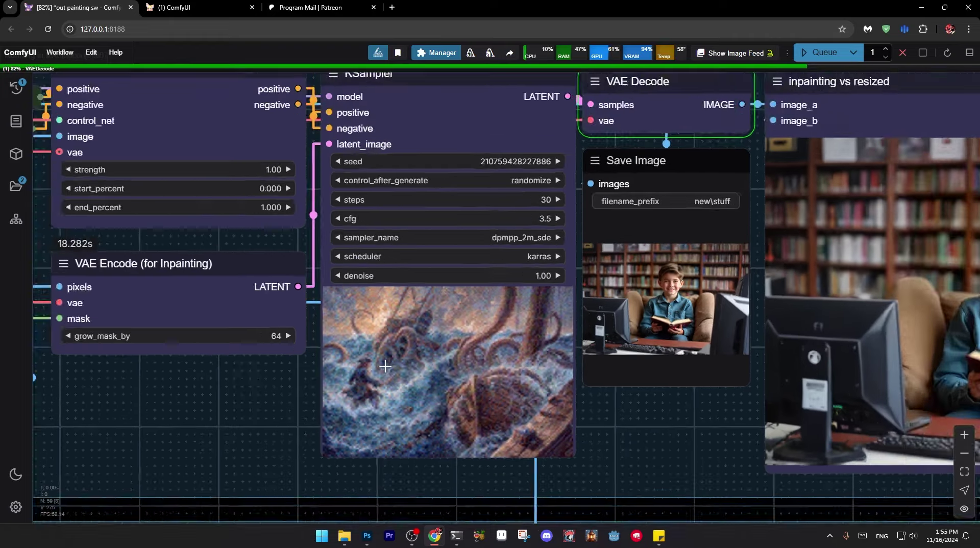
{"action": "scroll", "coordinate": [611, 417], "scroll_direction": "down", "scroll_amount": 1}
{"action": "left_click_drag", "start_coordinate": [611, 418], "coordinate": [458, 411]}
{"action": "scroll", "coordinate": [360, 433], "scroll_direction": "down", "scroll_amount": 1}
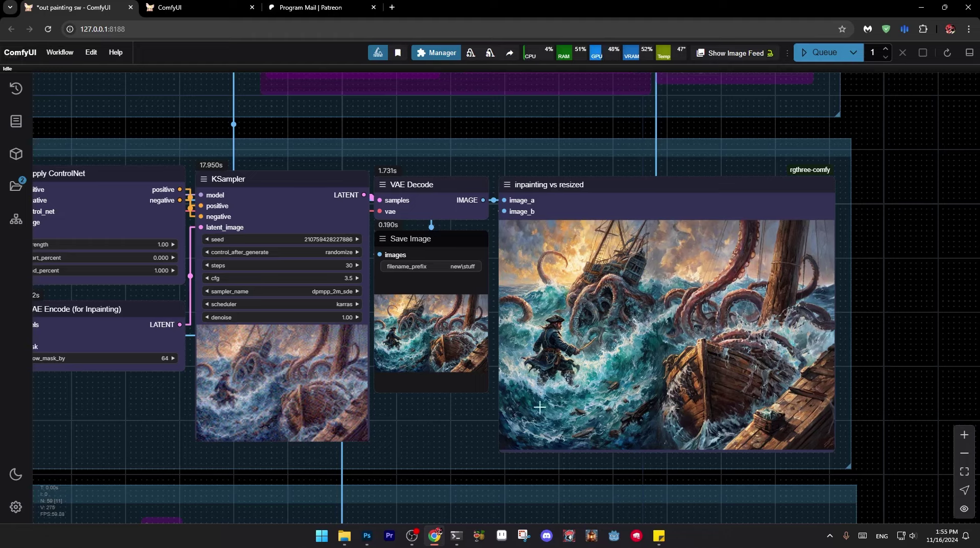
Set grow_mask_by in VAE Encode (for Inpainting) to 1 and rerun the workflow to check the seam in the generated painting.
{"action": "scroll", "coordinate": [545, 404], "scroll_direction": "up", "scroll_amount": 2}
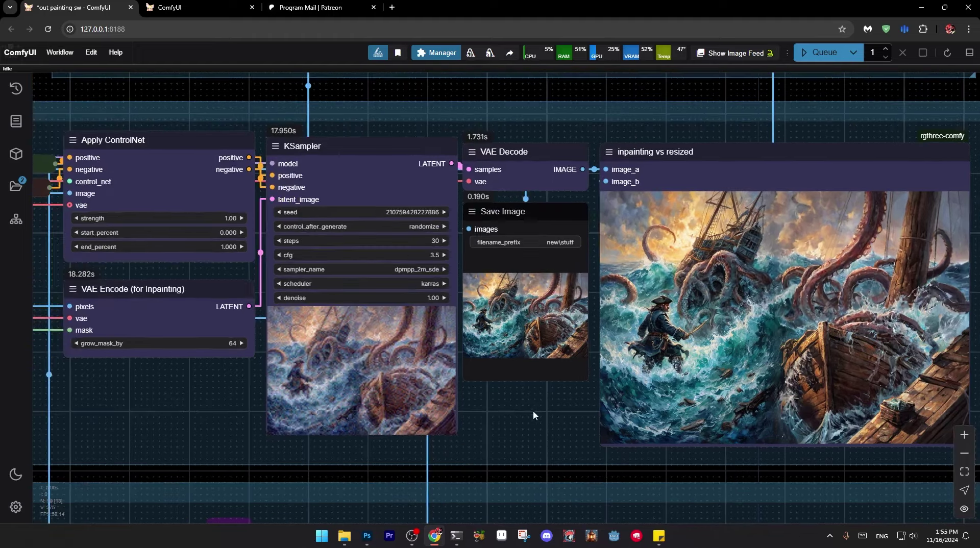
{"action": "left_click_drag", "start_coordinate": [533, 413], "coordinate": [513, 412]}
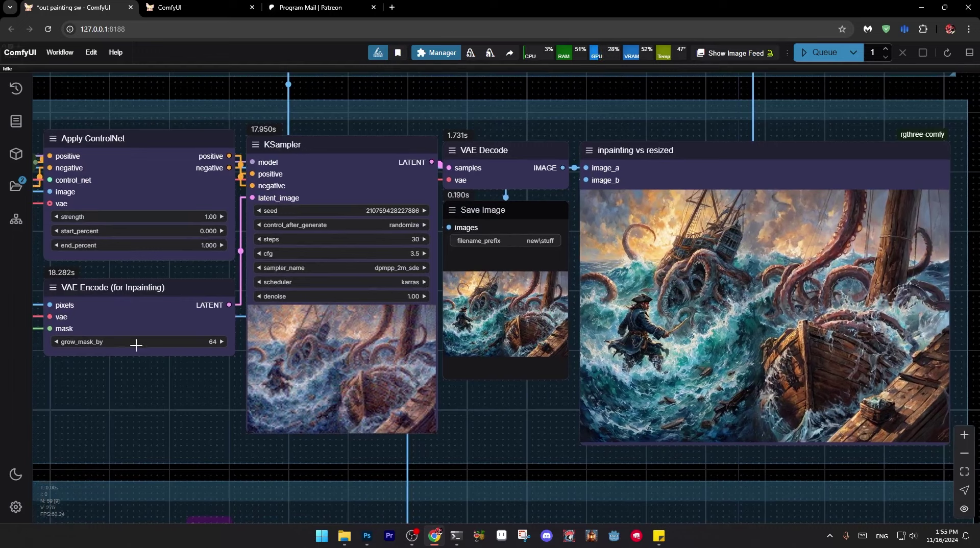
{"action": "left_click", "coordinate": [183, 339]}
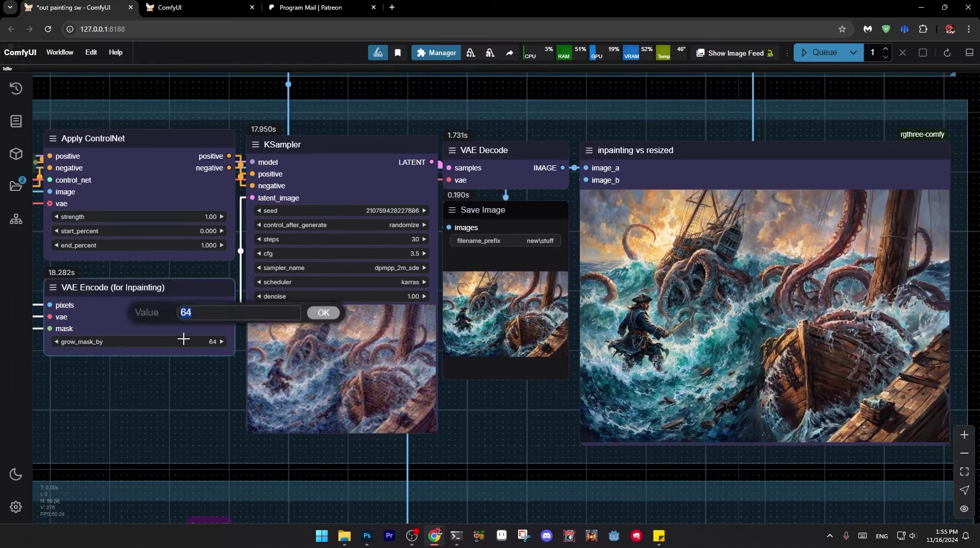
{"action": "key", "text": "Return"}
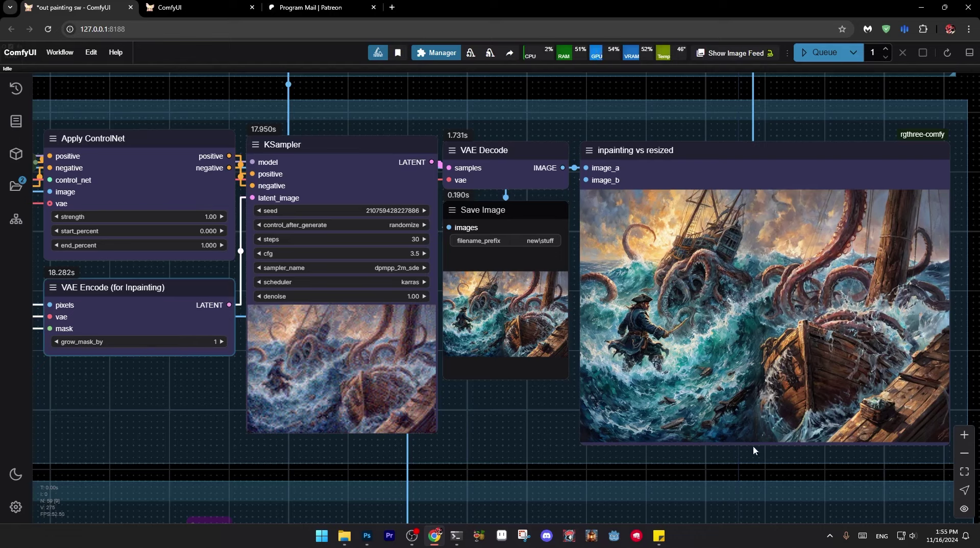
{"action": "left_click", "coordinate": [813, 53]}
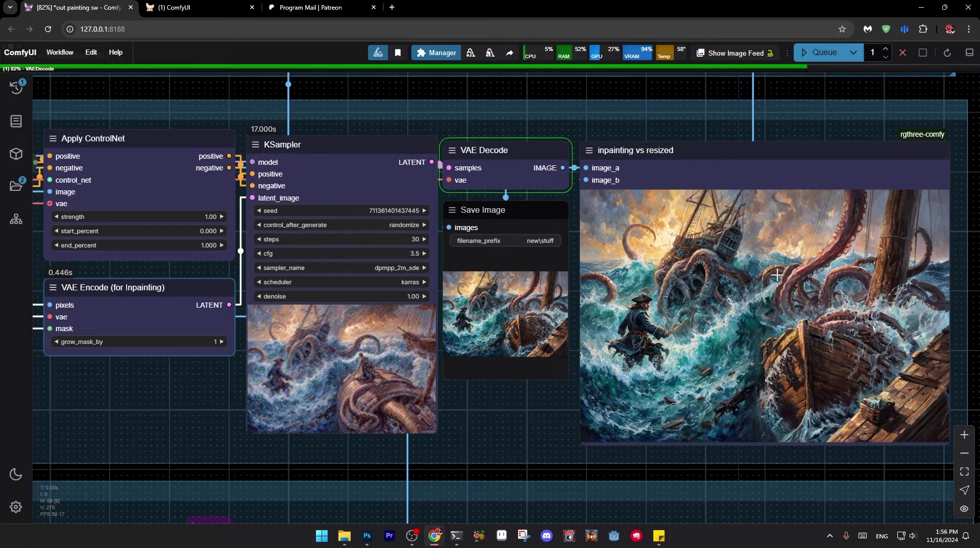
{"action": "scroll", "coordinate": [786, 204], "scroll_direction": "up", "scroll_amount": 3}
{"action": "scroll", "coordinate": [771, 175], "scroll_direction": "up", "scroll_amount": 3}
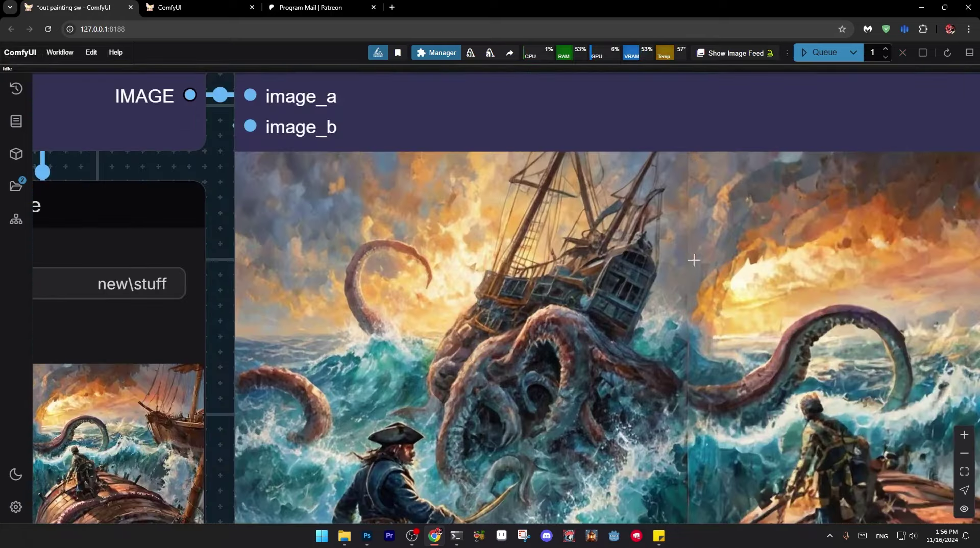
{"action": "scroll", "coordinate": [648, 322], "scroll_direction": "up", "scroll_amount": 3}
{"action": "scroll", "coordinate": [658, 426], "scroll_direction": "down", "scroll_amount": 3}
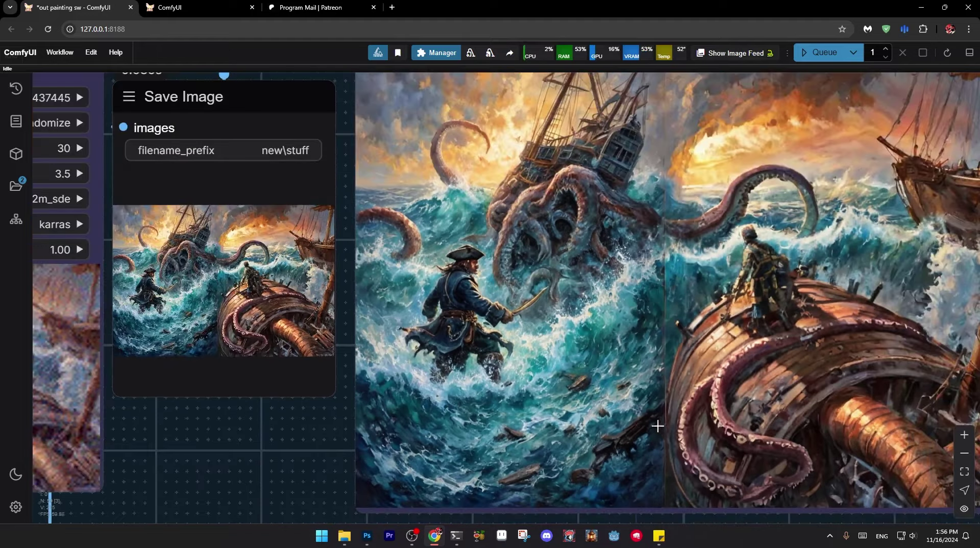
{"action": "scroll", "coordinate": [615, 424], "scroll_direction": "up", "scroll_amount": 3}
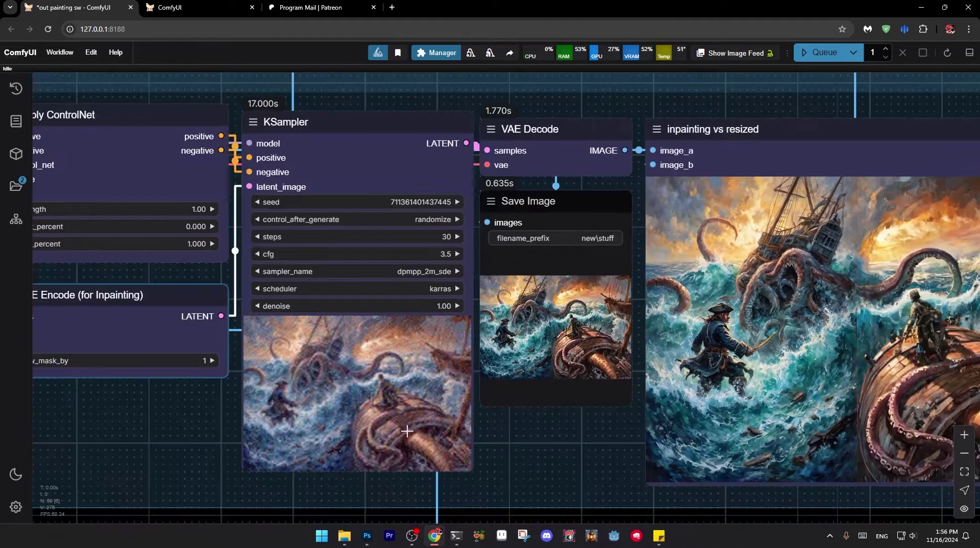
Set grow_mask_by in VAE Encode (for Inpainting) to 64.
{"action": "left_click", "coordinate": [146, 361]}
{"action": "type", "text": "40"}
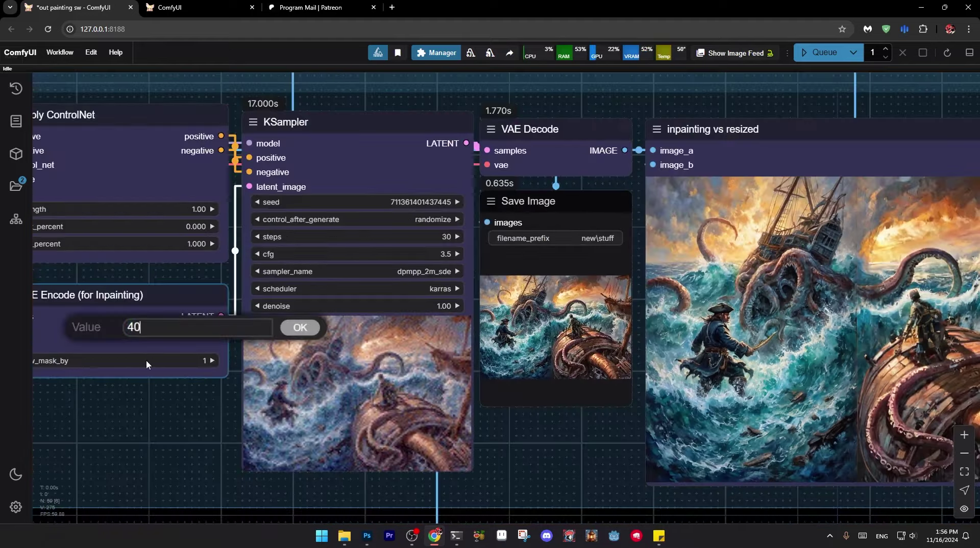
{"action": "key", "text": "BackSpace"}
{"action": "key", "text": "BackSpace"}
{"action": "type", "text": "60"}
{"action": "key", "text": "BackSpace"}
{"action": "type", "text": "4"}
{"action": "key", "text": "Return"}
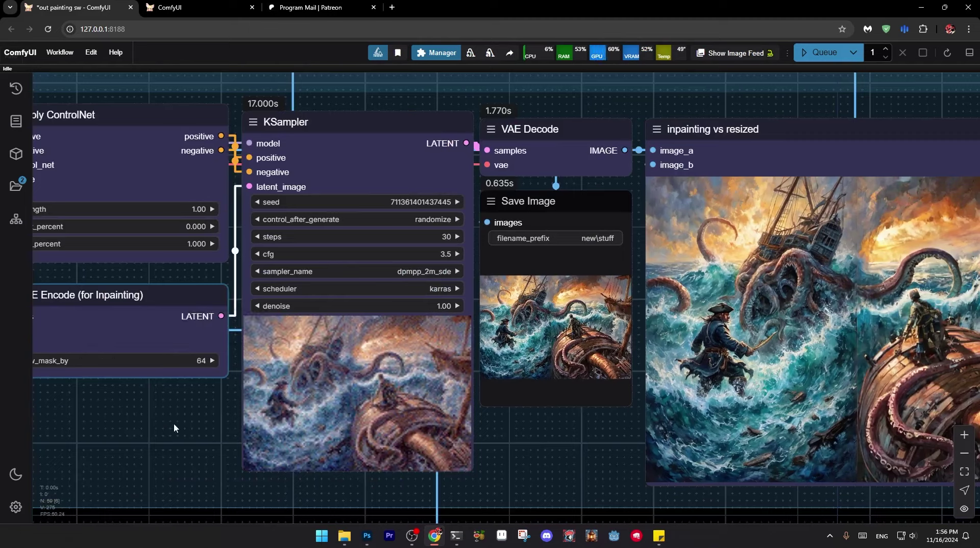
Examine the seam between the original and outpainted halves of the result, and trace the SDXL Outpainting nodes back to the Load Image nodes.
{"action": "scroll", "coordinate": [177, 427], "scroll_direction": "down", "scroll_amount": 3}
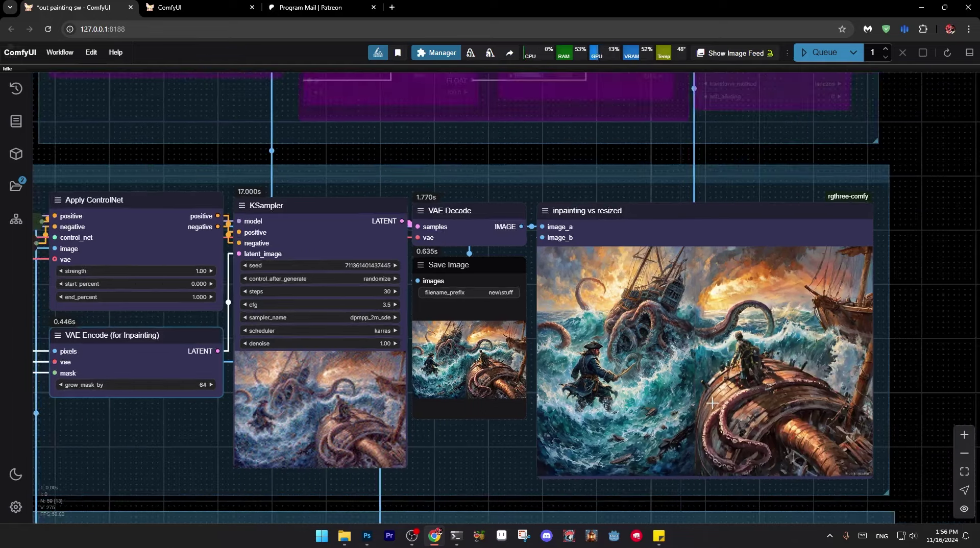
{"action": "scroll", "coordinate": [704, 383], "scroll_direction": "up", "scroll_amount": 5}
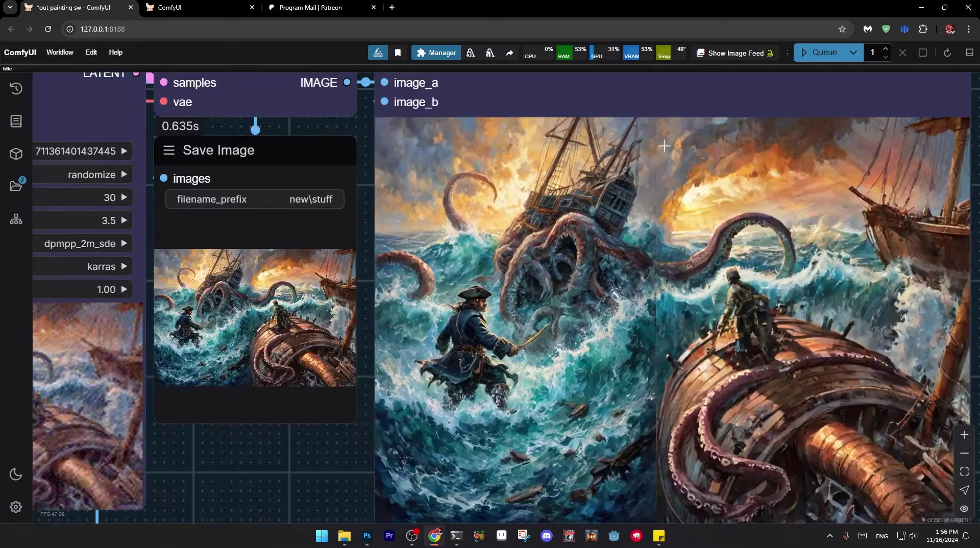
{"action": "scroll", "coordinate": [652, 344], "scroll_direction": "down", "scroll_amount": 3}
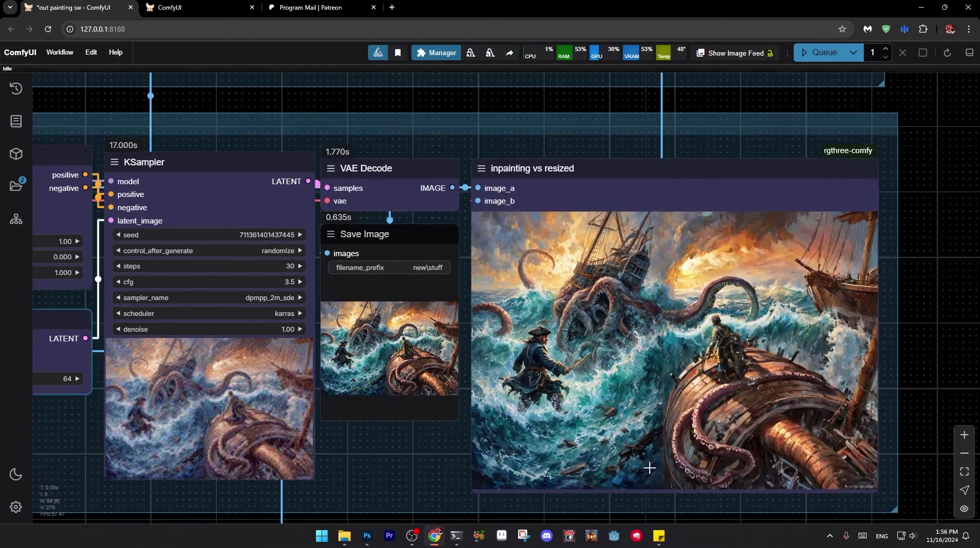
{"action": "left_click_drag", "start_coordinate": [348, 470], "coordinate": [515, 465]}
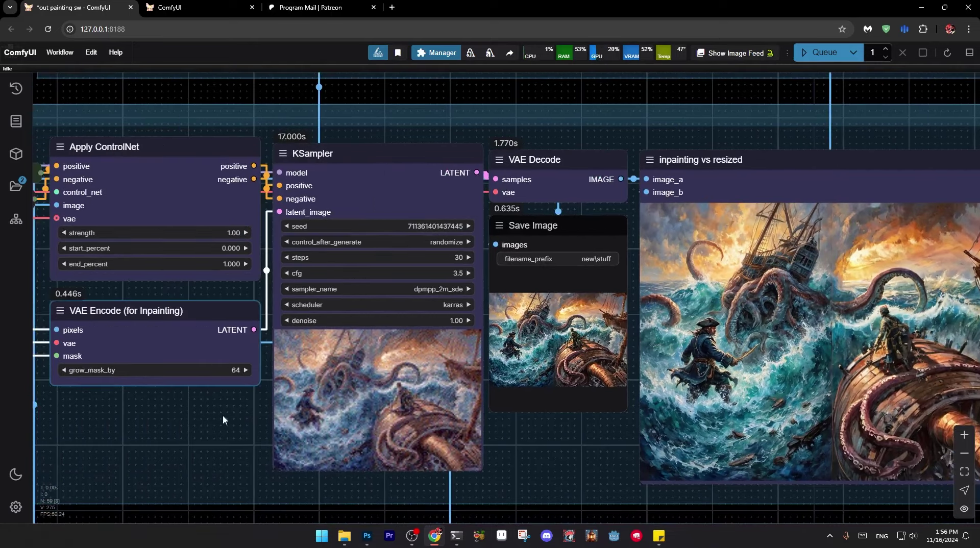
{"action": "left_click_drag", "start_coordinate": [210, 415], "coordinate": [427, 420]}
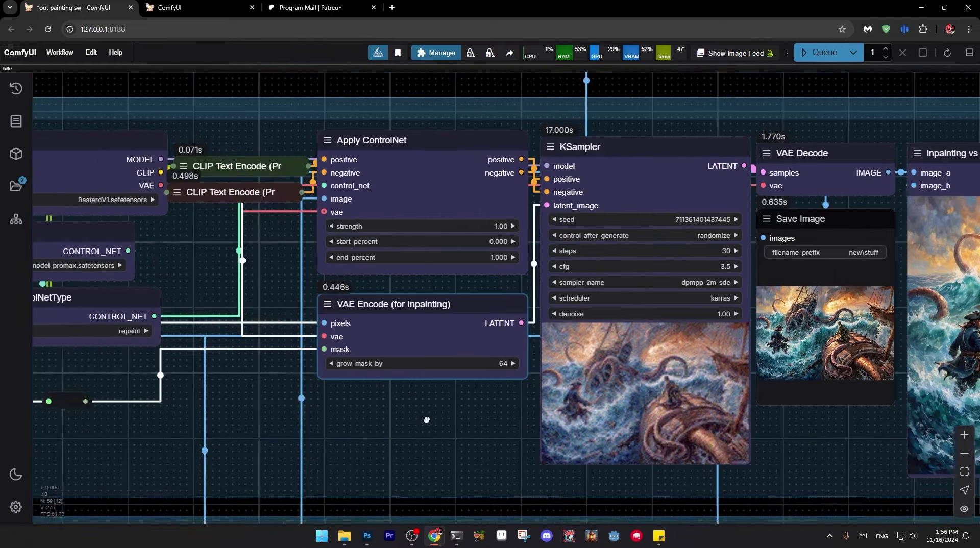
{"action": "scroll", "coordinate": [426, 420], "scroll_direction": "down", "scroll_amount": 3}
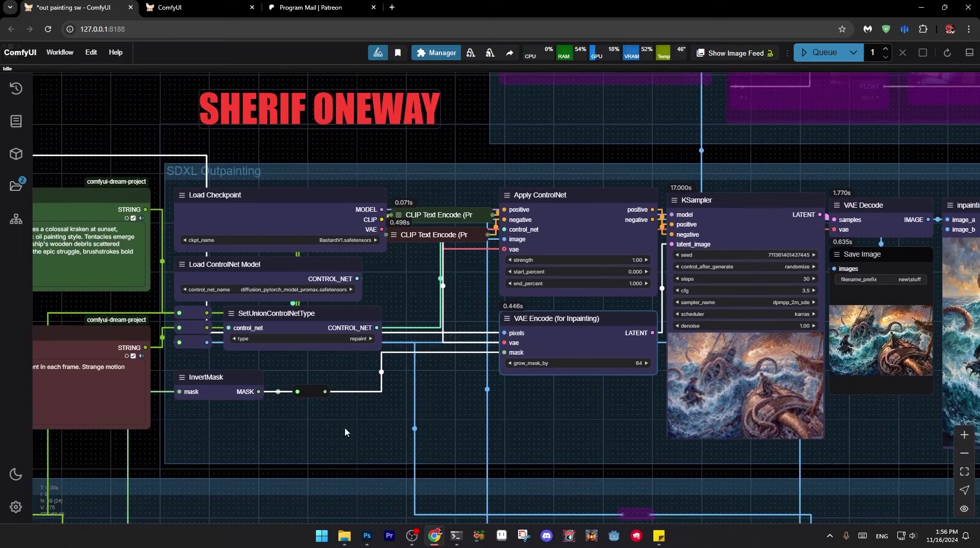
{"action": "scroll", "coordinate": [344, 428], "scroll_direction": "down", "scroll_amount": 1}
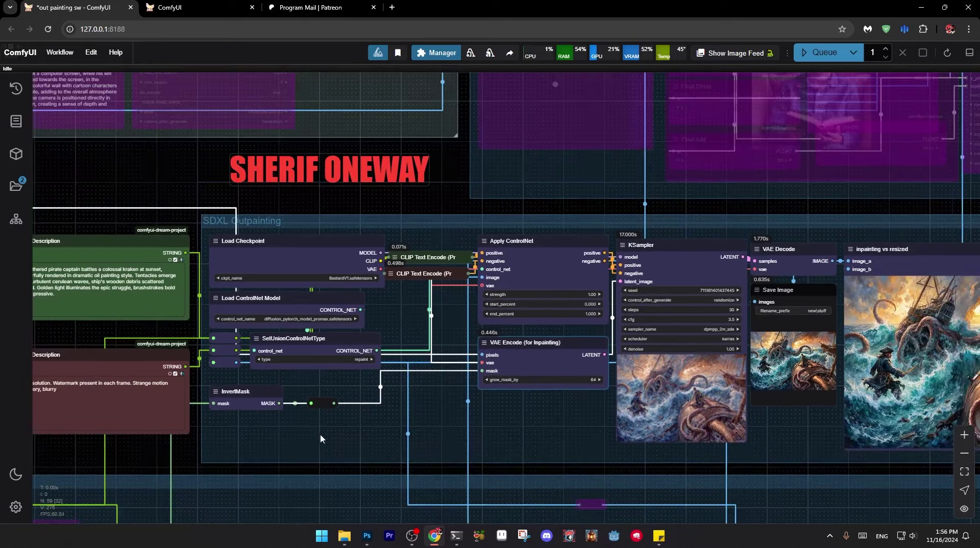
{"action": "left_click_drag", "start_coordinate": [344, 427], "coordinate": [534, 360]}
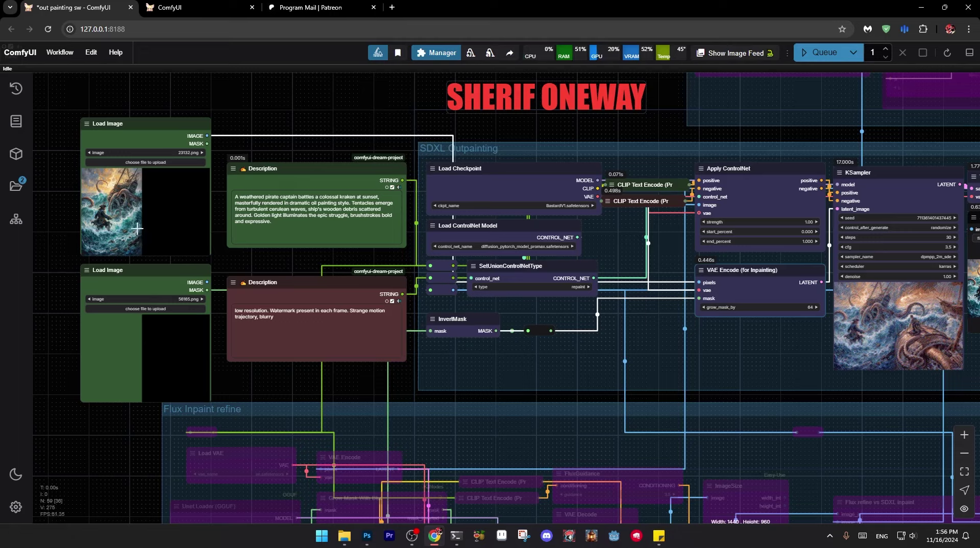
Switch to Photoshop, show Layer 1 with the pirate painting, and reduce its opacity to 0%.
{"action": "left_click", "coordinate": [366, 536]}
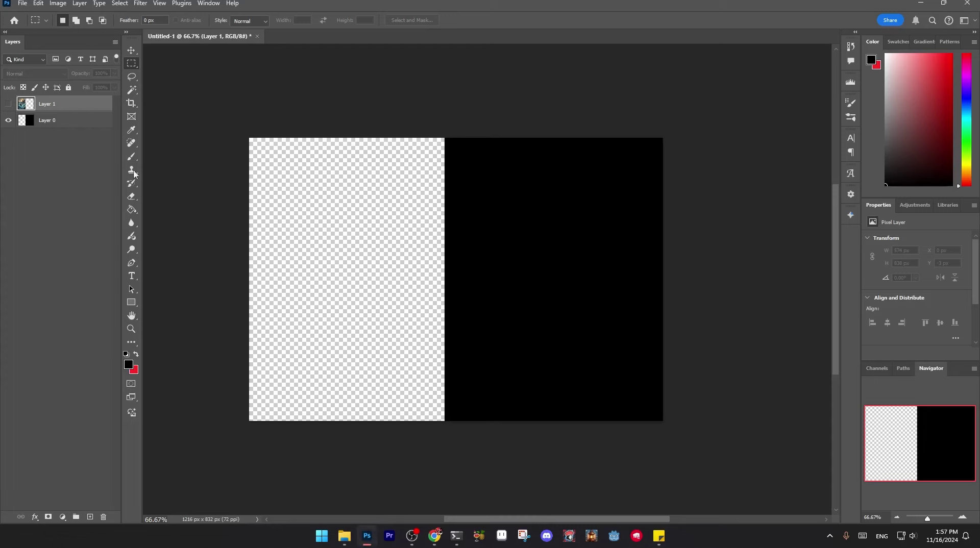
{"action": "left_click", "coordinate": [8, 103]}
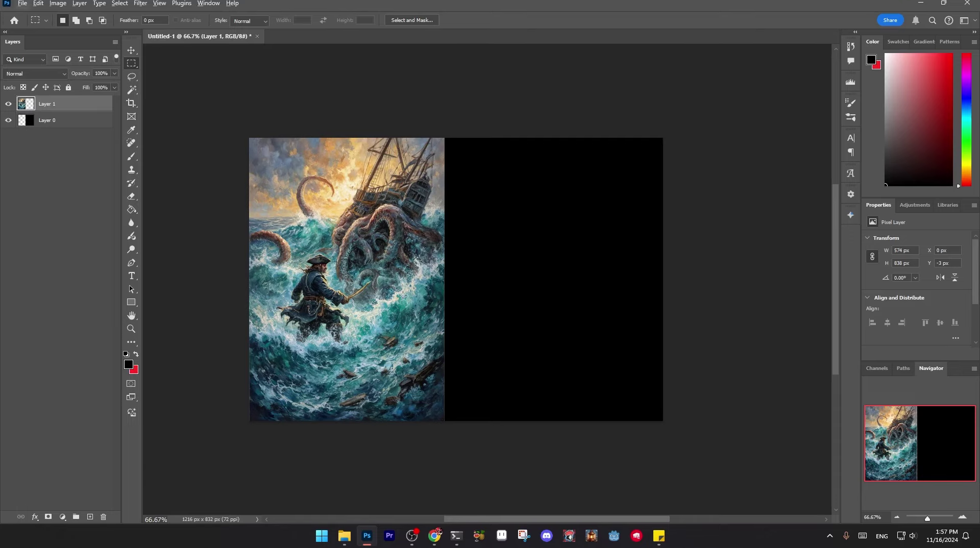
{"action": "scroll", "coordinate": [403, 296], "scroll_direction": "up", "scroll_amount": 3}
{"action": "scroll", "coordinate": [389, 288], "scroll_direction": "up", "scroll_amount": 3}
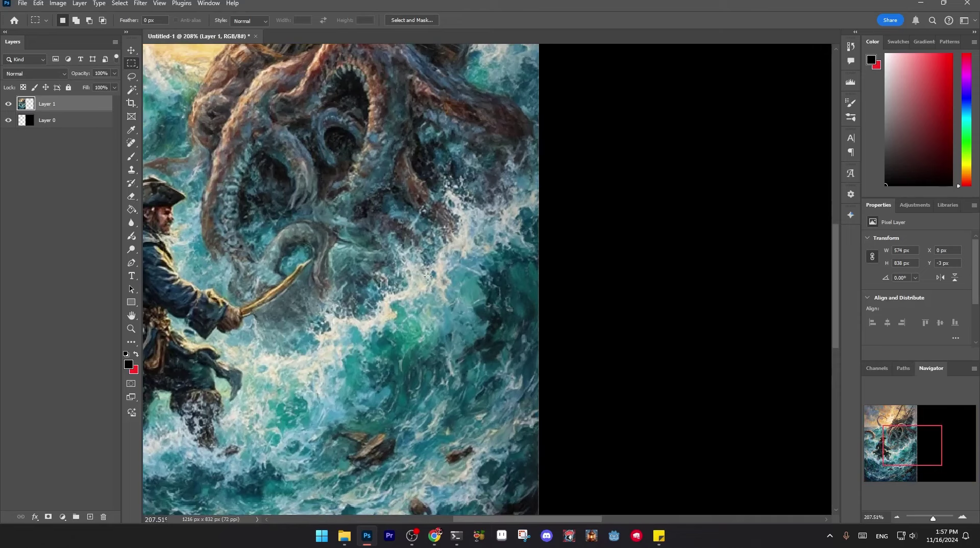
{"action": "mouse_move", "coordinate": [77, 76]}
{"action": "left_mouse_down"}
{"action": "mouse_move", "coordinate": [19, 77]}
{"action": "mouse_move", "coordinate": [83, 73]}
{"action": "left_mouse_up"}
{"action": "left_click_drag", "start_coordinate": [80, 74], "coordinate": [8, 76]}
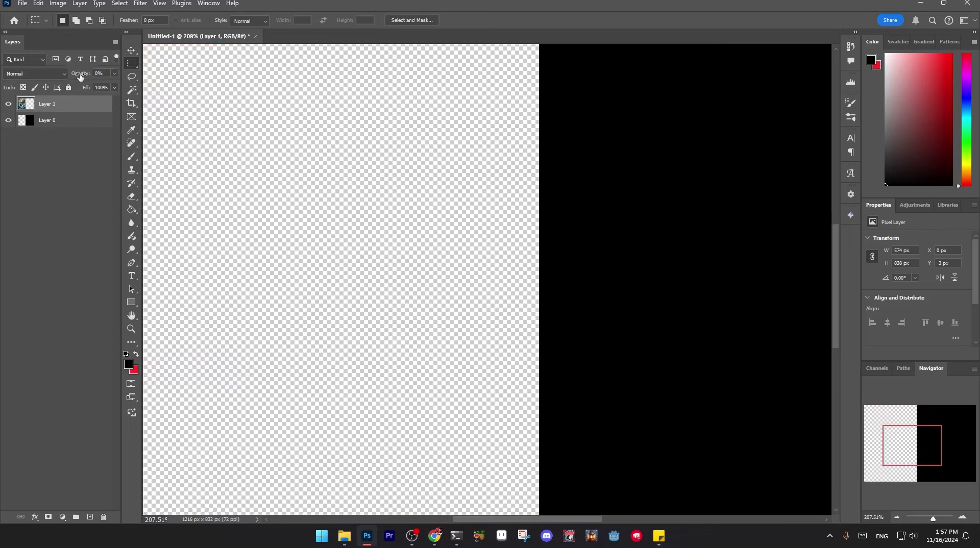
Restore Layer 1's opacity to 100% and set the foreground colour to white.
{"action": "left_click_drag", "start_coordinate": [80, 74], "coordinate": [389, 106]}
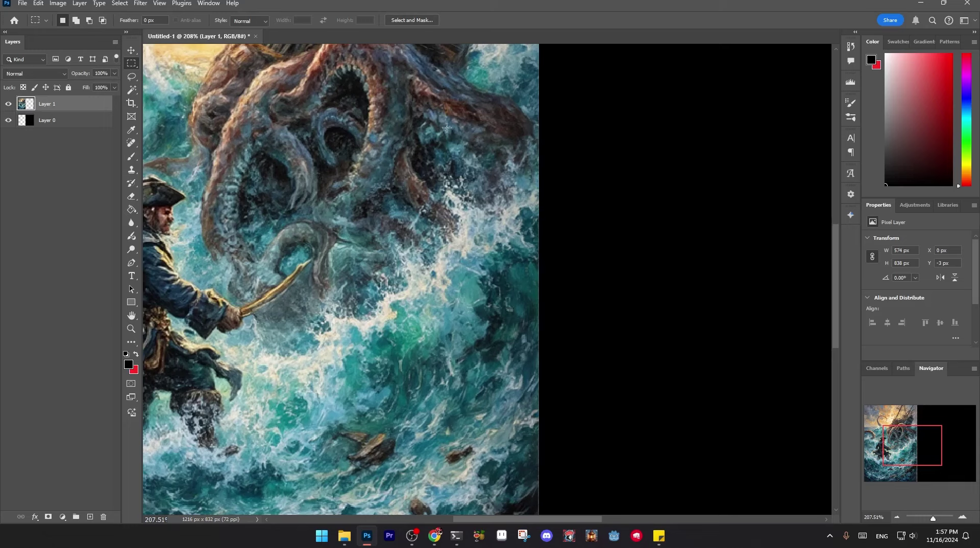
{"action": "mouse_move", "coordinate": [888, 178]}
{"action": "left_mouse_down"}
{"action": "mouse_move", "coordinate": [860, 98]}
{"action": "mouse_move", "coordinate": [871, 196]}
{"action": "mouse_move", "coordinate": [864, 51]}
{"action": "left_mouse_up"}
{"action": "scroll", "coordinate": [663, 327], "scroll_direction": "down", "scroll_amount": 3}
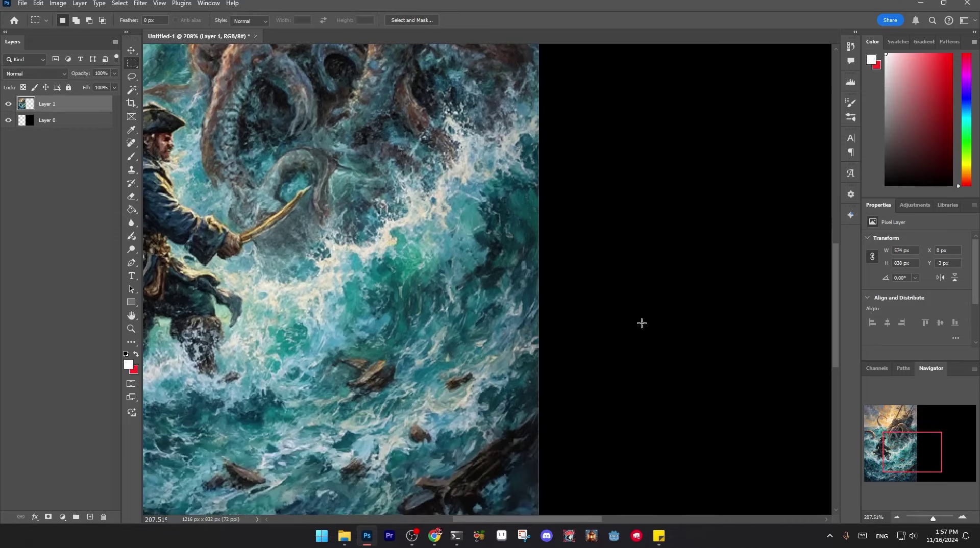
{"action": "scroll", "coordinate": [628, 293], "scroll_direction": "down", "scroll_amount": 3}
{"action": "left_click_drag", "start_coordinate": [714, 230], "coordinate": [595, 267]}
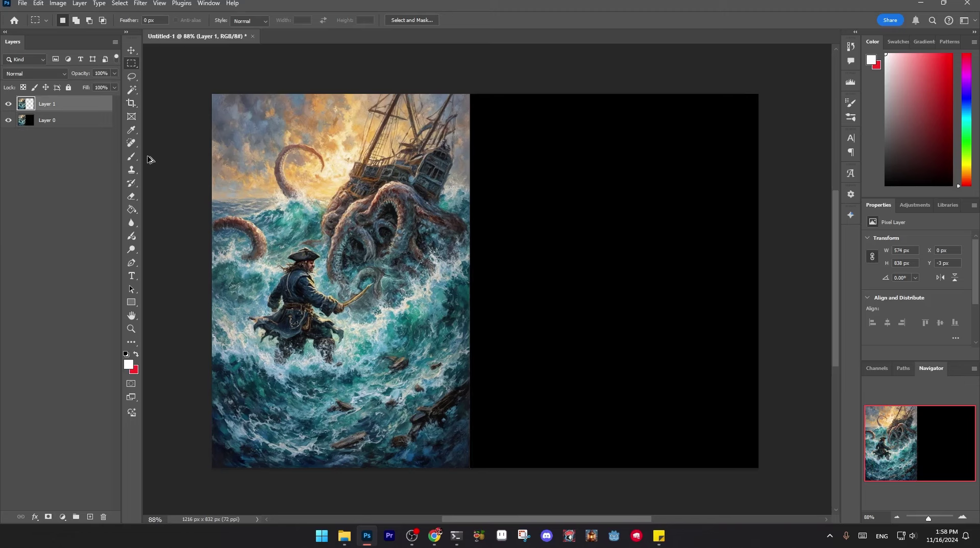
Stamp all visible layers into a new top layer and fully desaturate it with Hue/Saturation.
{"action": "key", "text": "ctrl+alt+shift+e"}
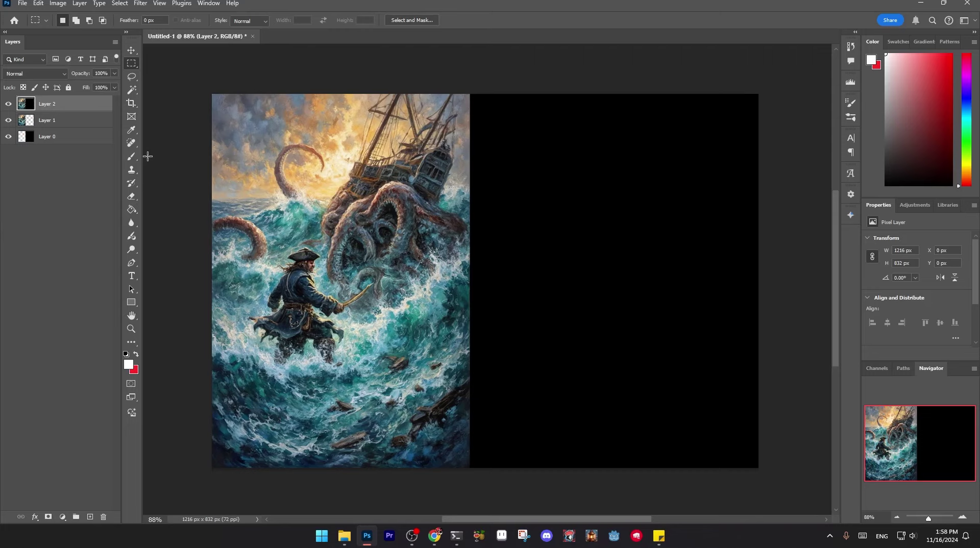
{"action": "key", "text": "ctrl+u"}
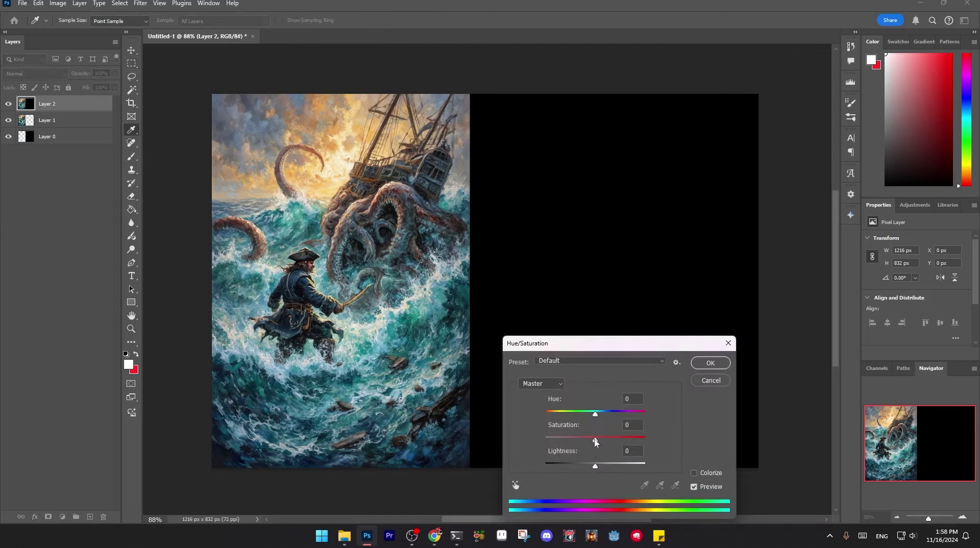
{"action": "left_click_drag", "start_coordinate": [596, 441], "coordinate": [475, 444]}
{"action": "left_click", "coordinate": [710, 363]}
{"action": "key", "text": "m"}
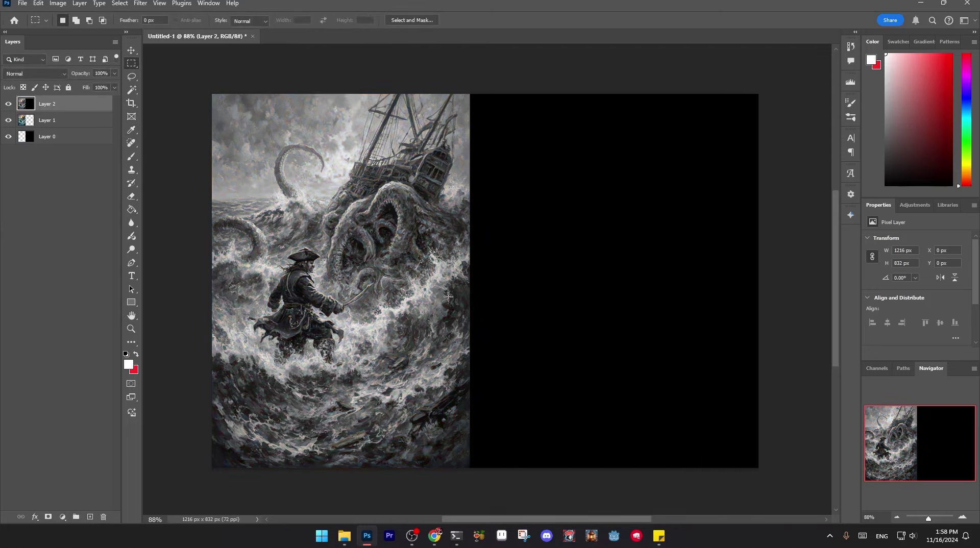
Add an empty layer directly above Layer 1 and fill it with the red swatch colour.
{"action": "left_click", "coordinate": [83, 122]}
{"action": "left_click", "coordinate": [89, 516]}
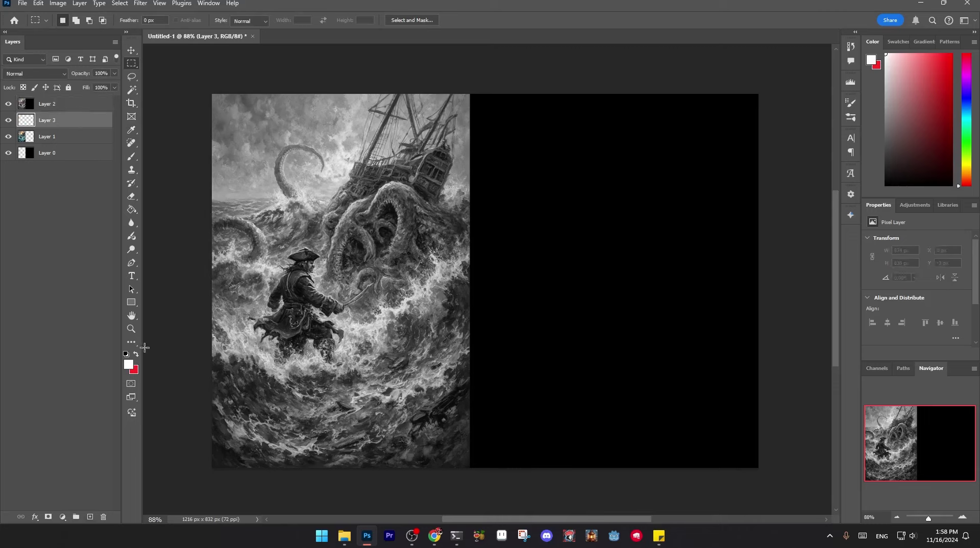
{"action": "left_click", "coordinate": [132, 342]}
{"action": "key", "text": "x"}
{"action": "key", "text": "alt+BackSpace"}
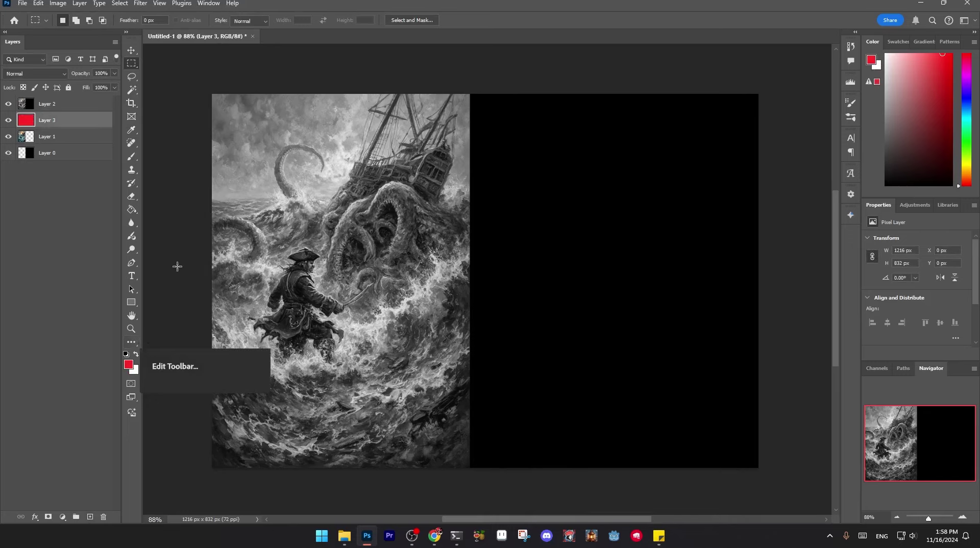
Try Multiply on the desaturated Layer 2 above the red fill, change its blend mode to Screen, and hide all layers beneath it.
{"action": "left_click", "coordinate": [66, 104]}
{"action": "left_click", "coordinate": [45, 74]}
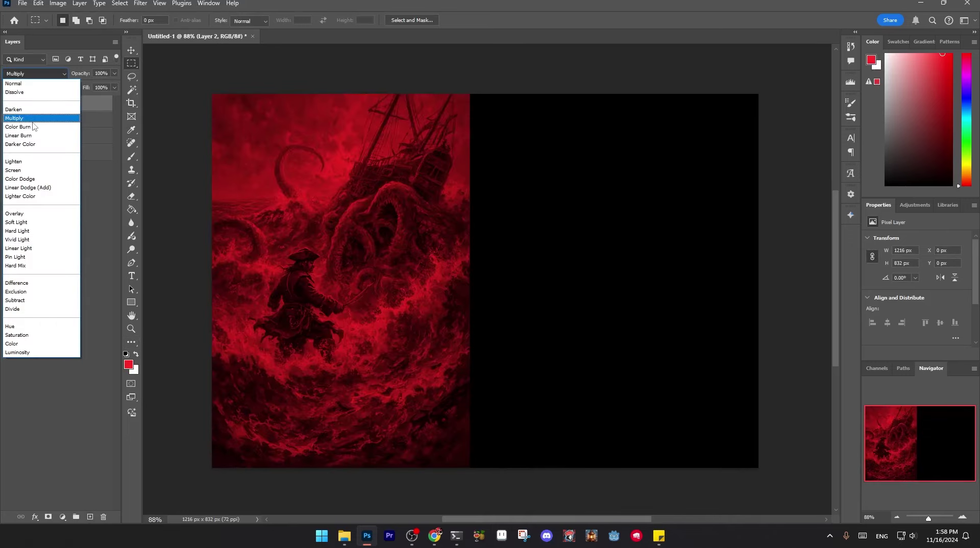
{"action": "left_click", "coordinate": [33, 121]}
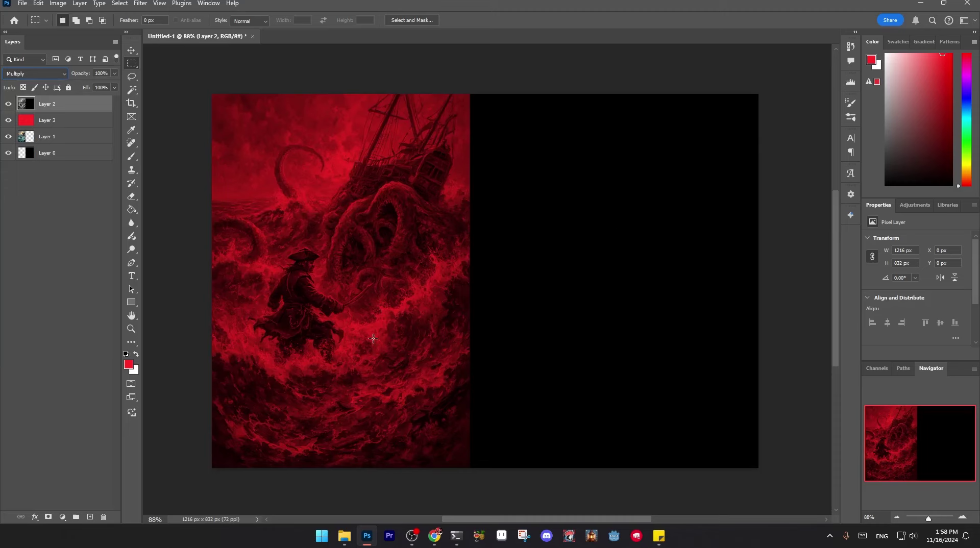
{"action": "left_click", "coordinate": [34, 73]}
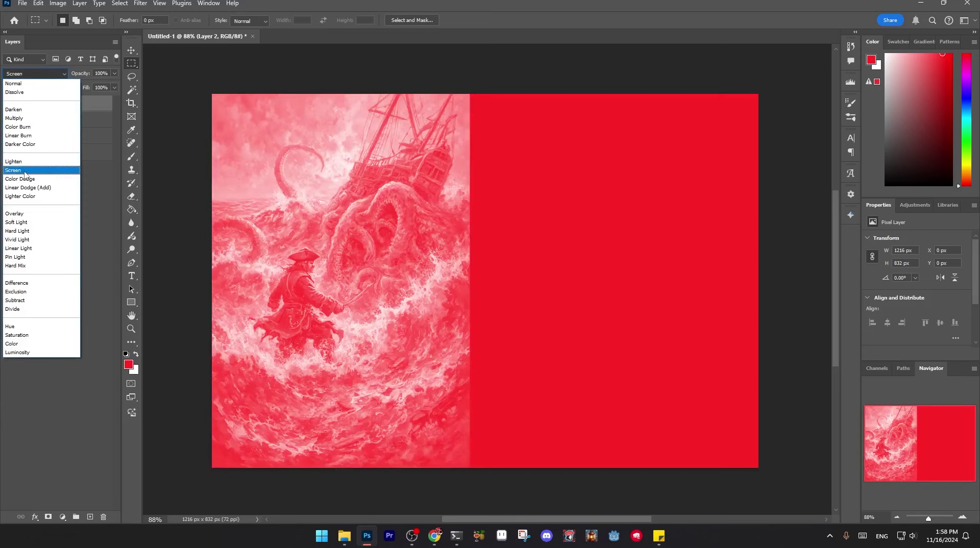
{"action": "left_click", "coordinate": [25, 173]}
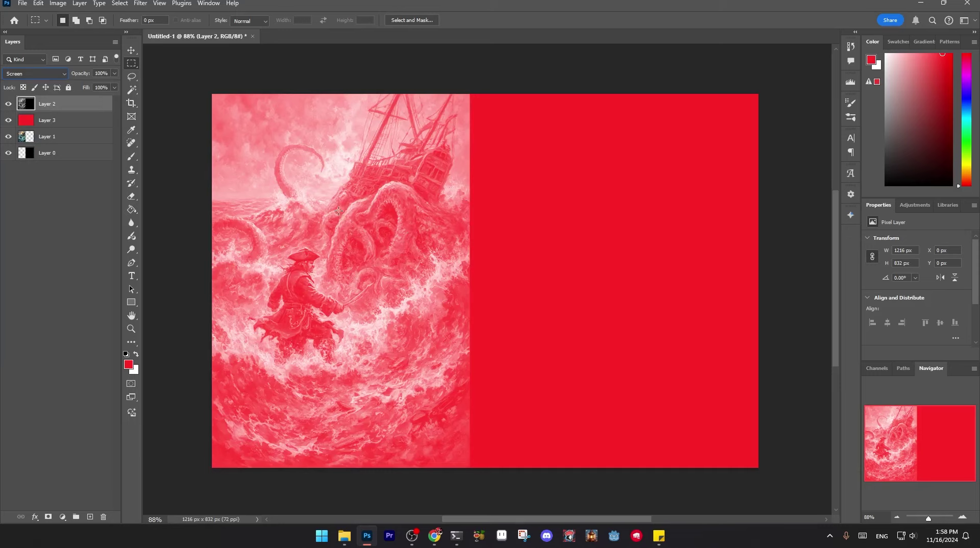
{"action": "left_click_drag", "start_coordinate": [8, 120], "coordinate": [9, 153]}
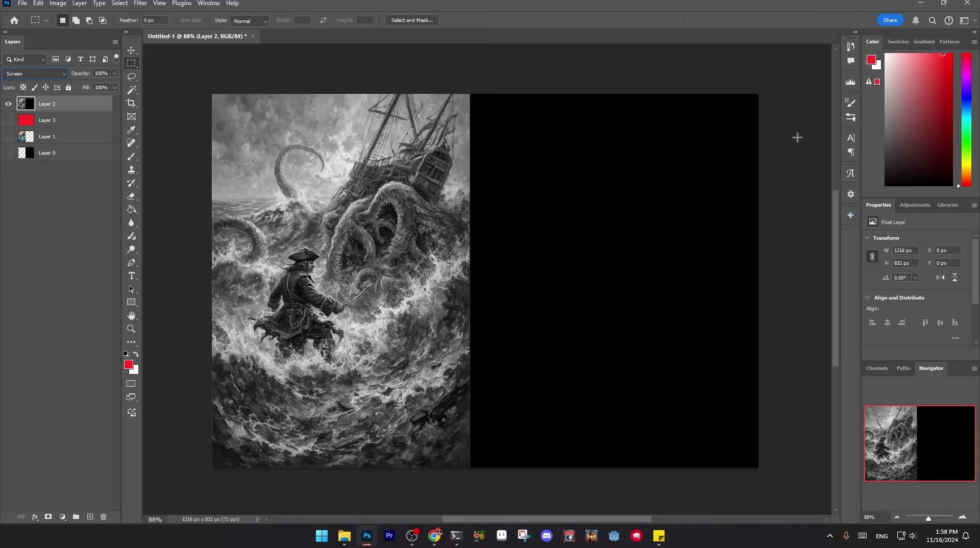
Switch to ComfyUI and connect the MASK output of the Load Image node with the pirate painting to VAE Encode (for Inpainting)'s mask input.
{"action": "left_click", "coordinate": [920, 4]}
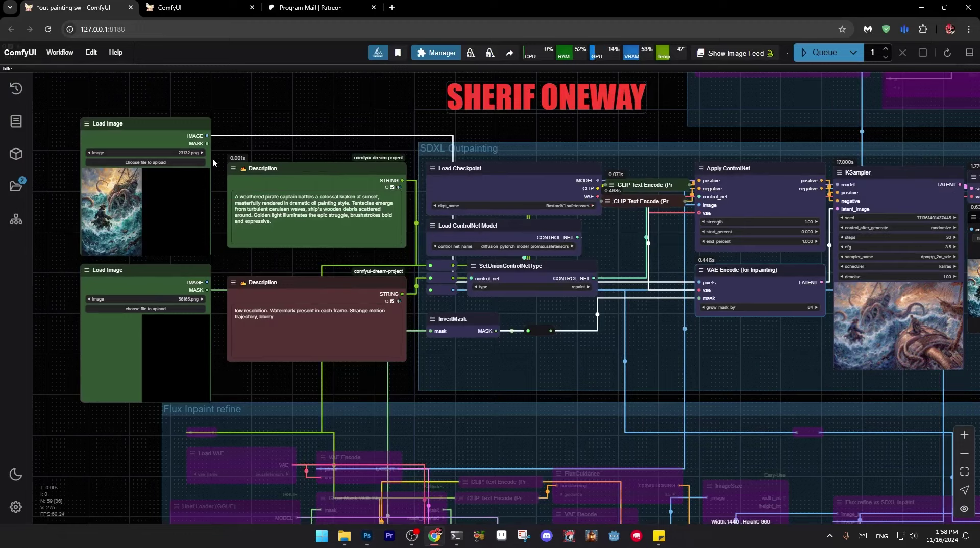
{"action": "left_click_drag", "start_coordinate": [207, 143], "coordinate": [698, 298]}
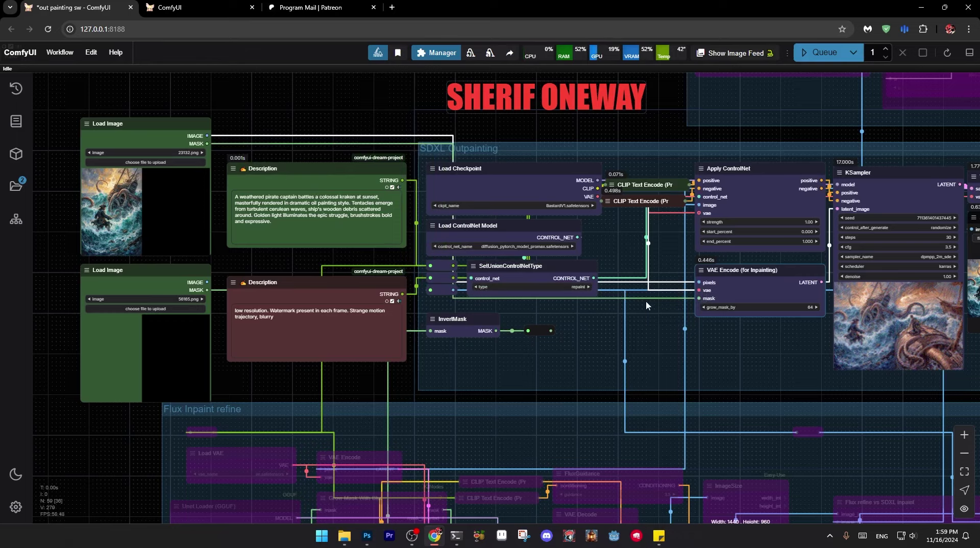
Run the outpainting workflow twice with the rerouted mask and examine the generated paintings in the KSampler preview and the comparison node.
{"action": "left_click_drag", "start_coordinate": [736, 362], "coordinate": [497, 362]}
{"action": "scroll", "coordinate": [511, 357], "scroll_direction": "up", "scroll_amount": 5}
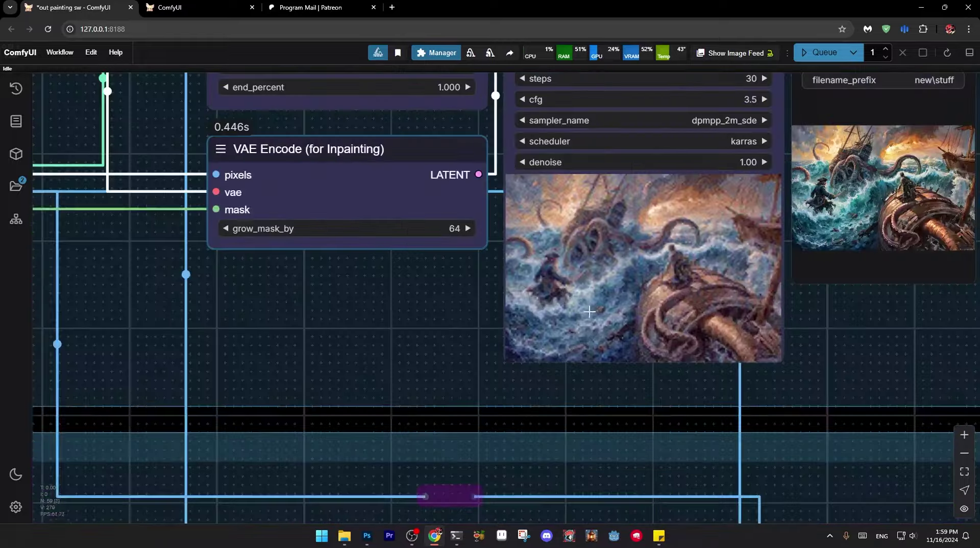
{"action": "left_click_drag", "start_coordinate": [354, 393], "coordinate": [322, 408]}
{"action": "left_click", "coordinate": [819, 53]}
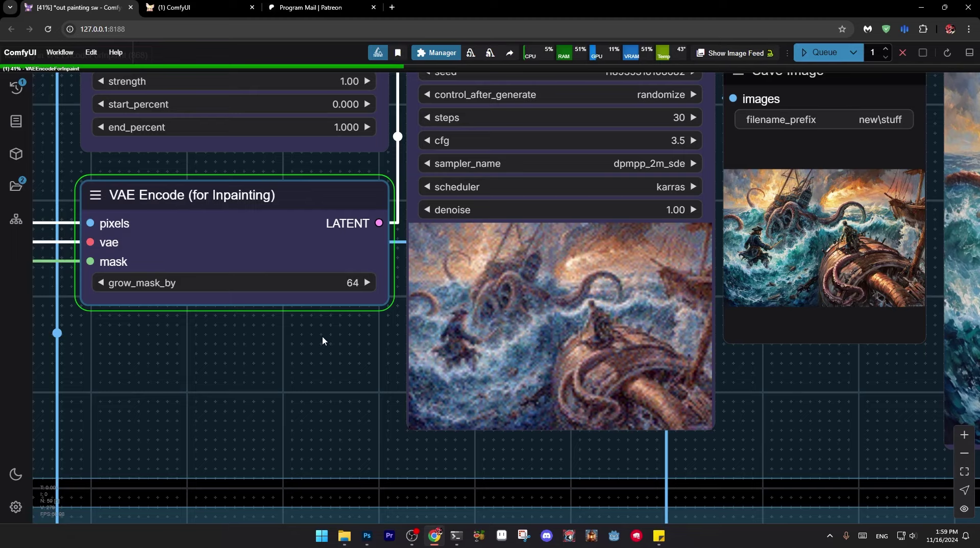
{"action": "scroll", "coordinate": [322, 335], "scroll_direction": "up", "scroll_amount": 2}
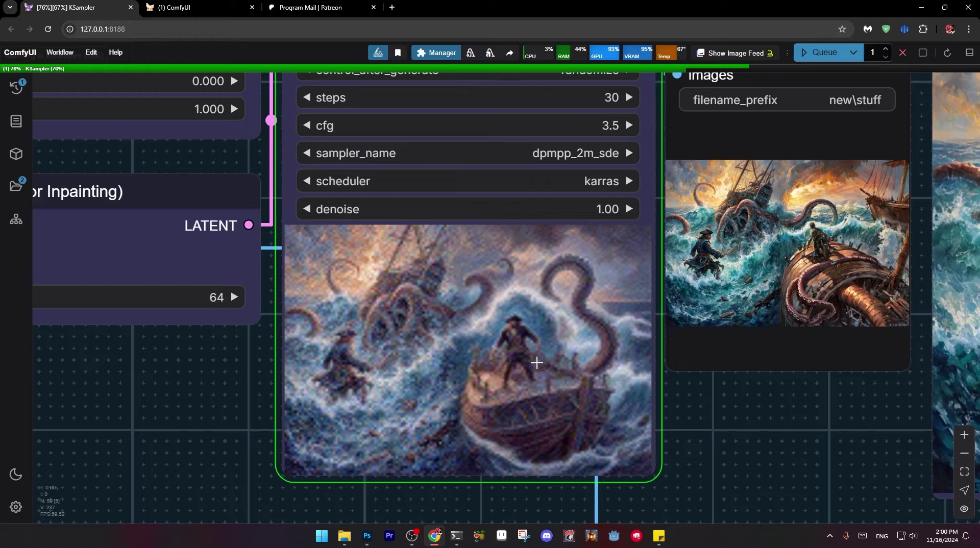
{"action": "scroll", "coordinate": [586, 378], "scroll_direction": "down", "scroll_amount": 3}
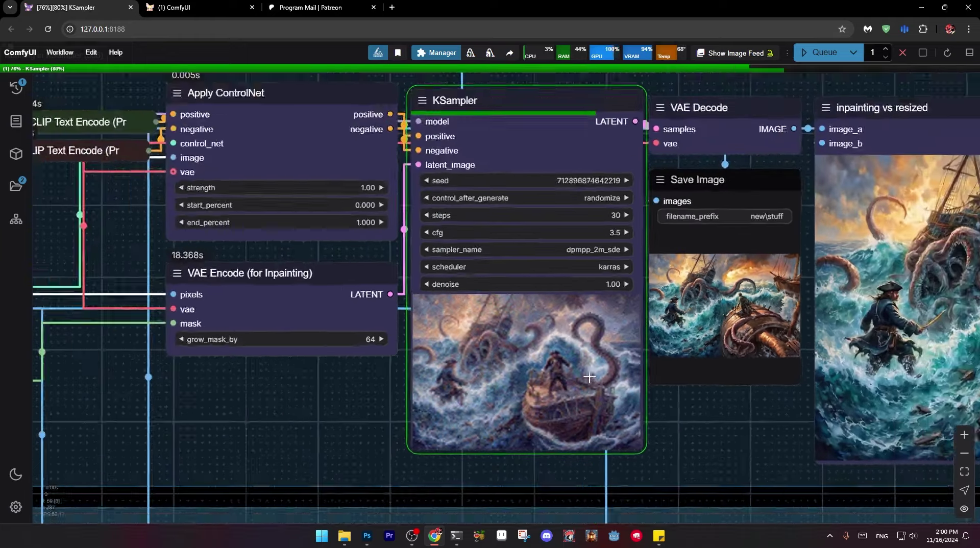
{"action": "left_click_drag", "start_coordinate": [513, 420], "coordinate": [389, 414]}
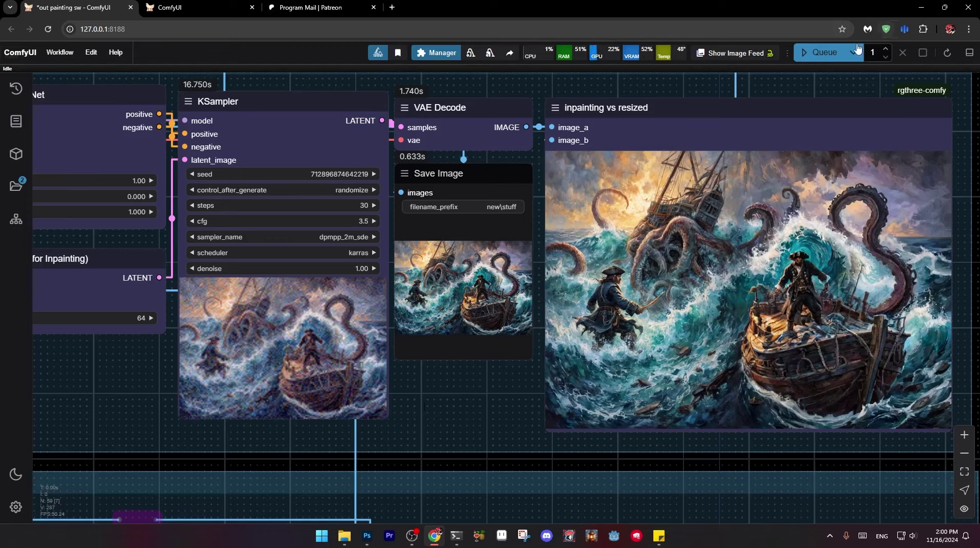
{"action": "left_click", "coordinate": [833, 53]}
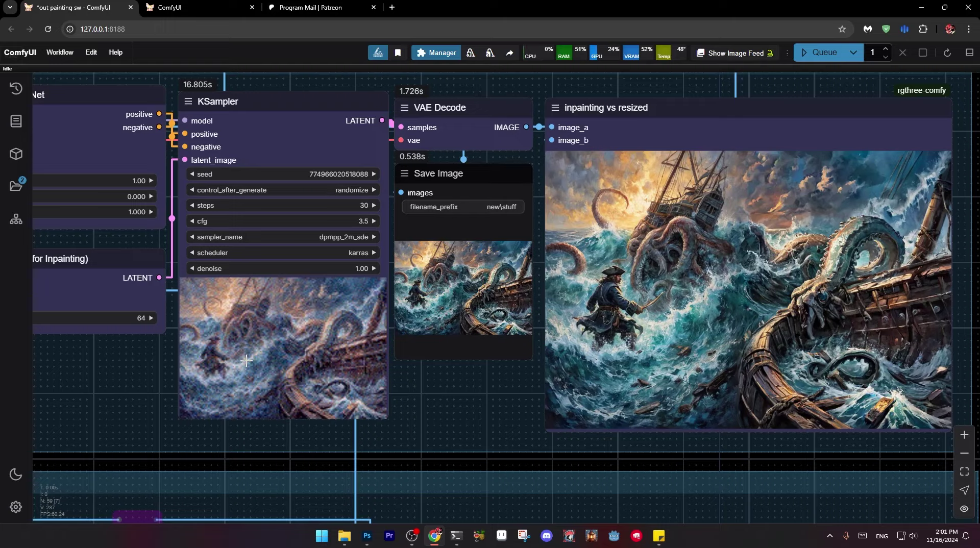
{"action": "scroll", "coordinate": [153, 387], "scroll_direction": "down", "scroll_amount": 5}
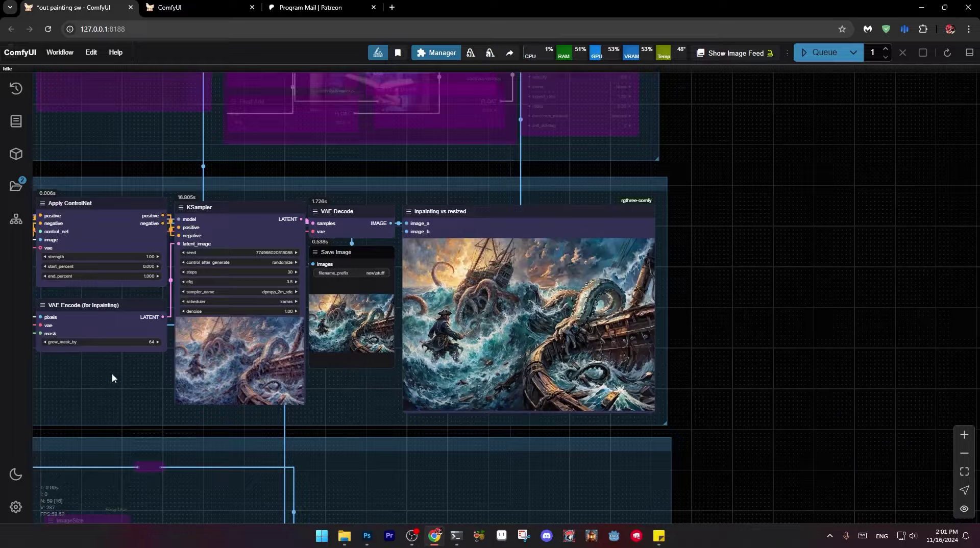